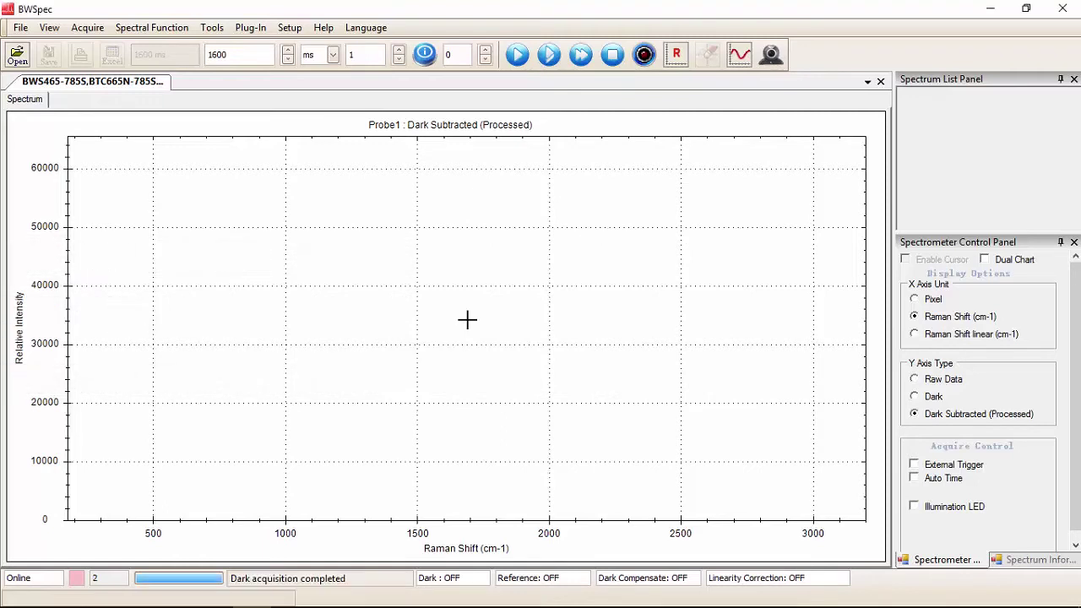
Create a new probe named Probe_OUJ_130620952 in the hardware's probe setup.
{"action": "left_click", "coordinate": [289, 28]}
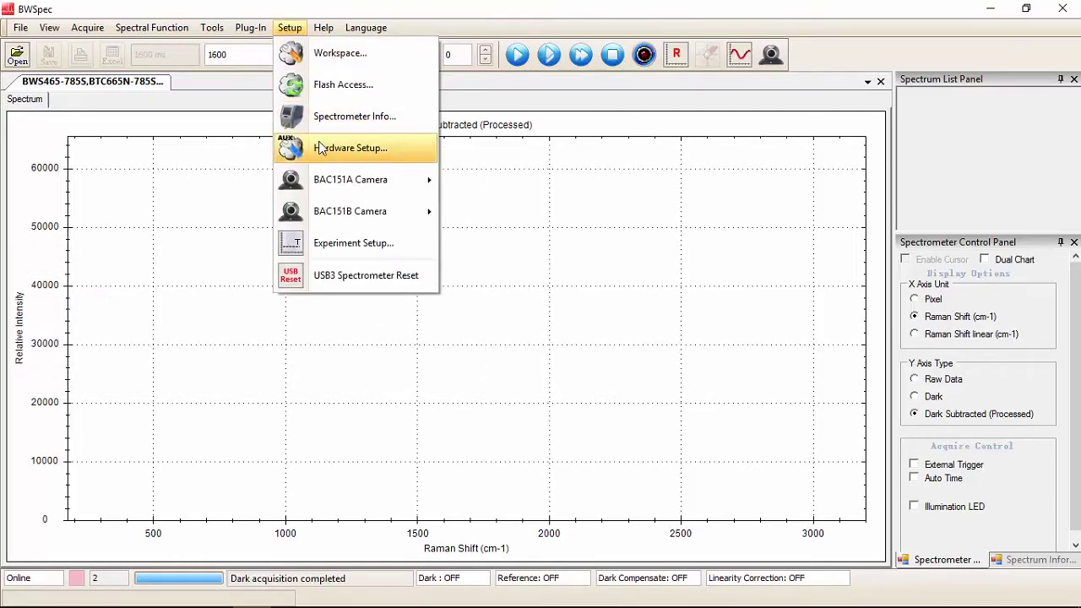
{"action": "left_click", "coordinate": [321, 149]}
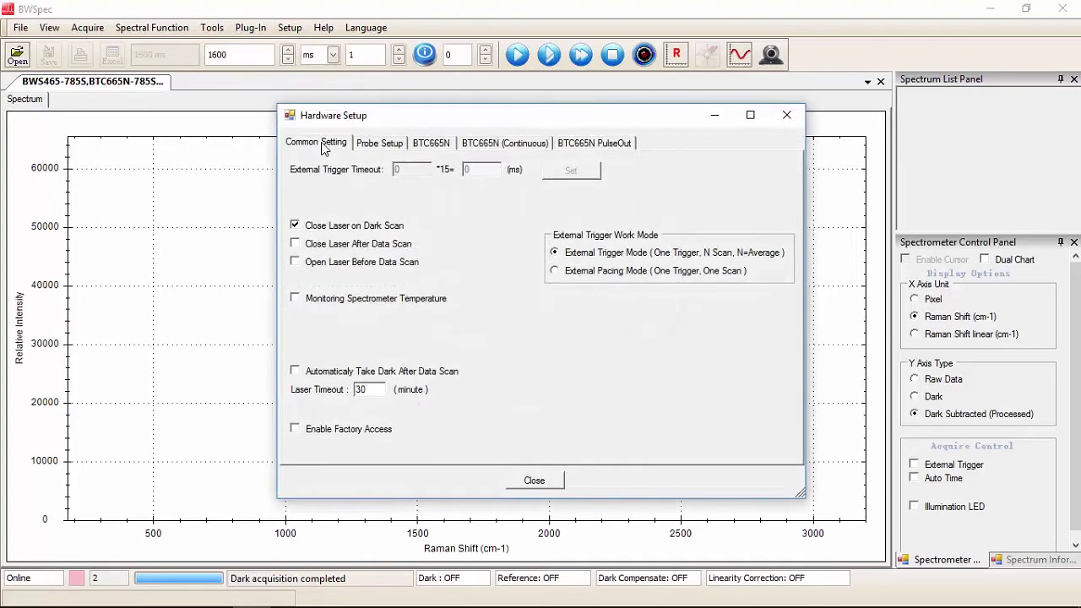
{"action": "left_click", "coordinate": [375, 145]}
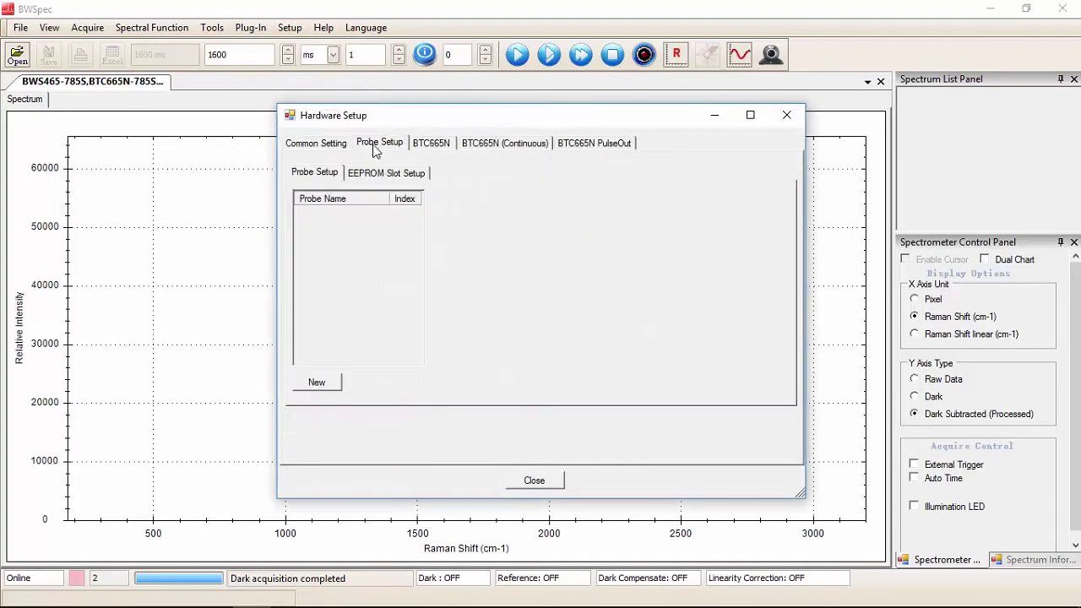
{"action": "left_click", "coordinate": [341, 386]}
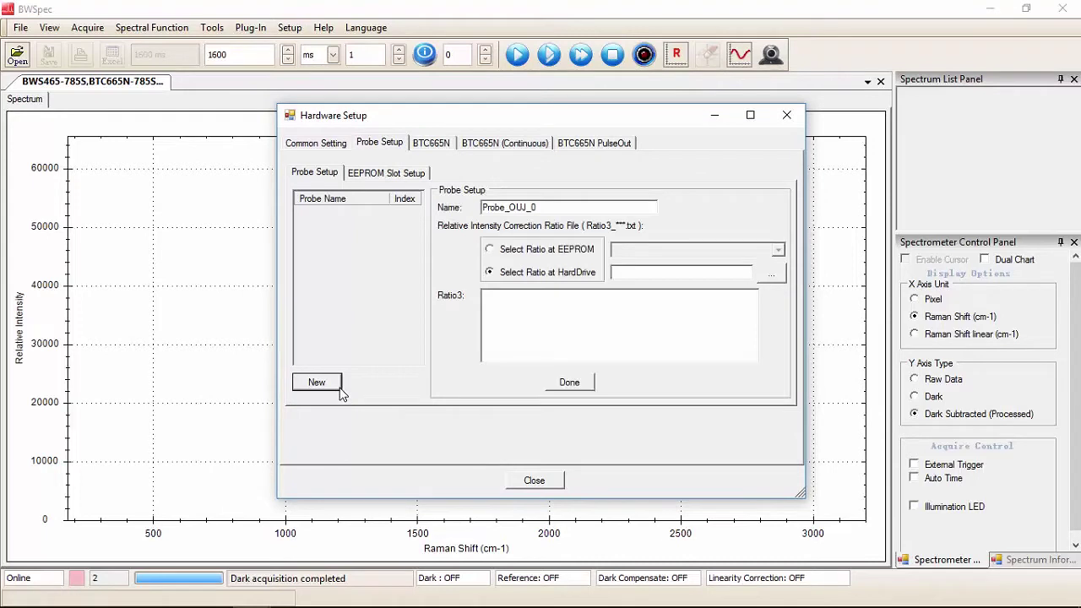
{"action": "left_click", "coordinate": [564, 210]}
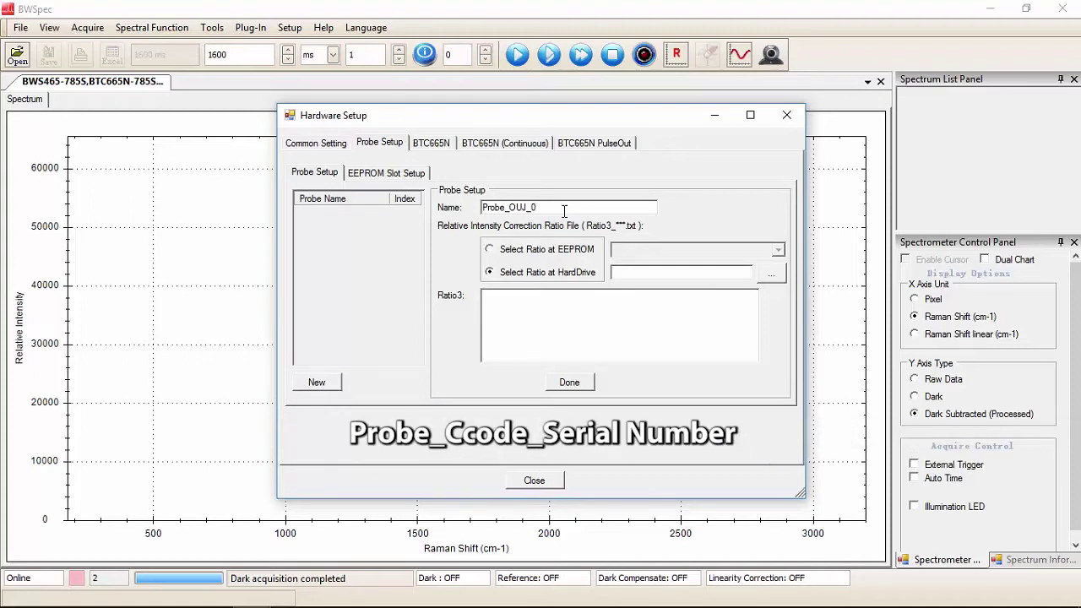
{"action": "key", "text": "BackSpace"}
{"action": "type", "text": "130620"}
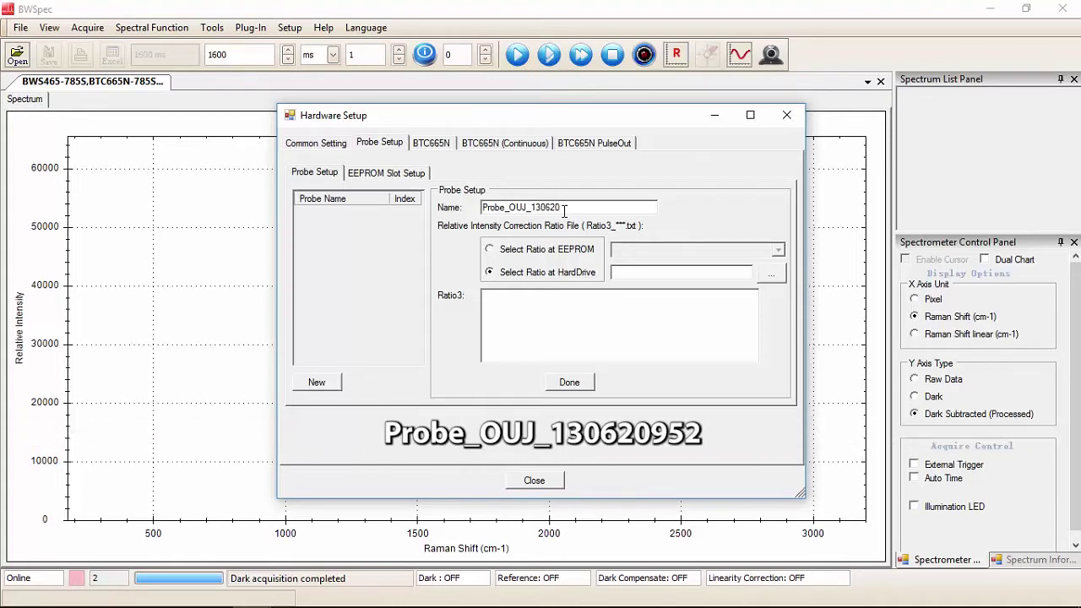
{"action": "type", "text": "952"}
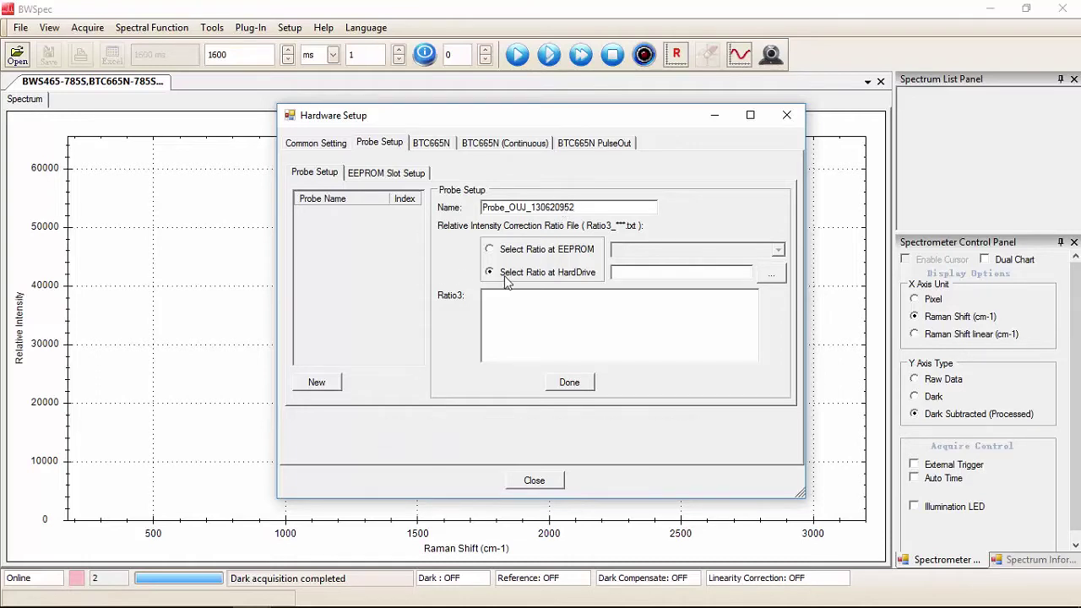
Load the relative intensity correction file Ratio3_OUJ_L from USB Drive (D:) for the probe and review its ratio values.
{"action": "left_click", "coordinate": [769, 277]}
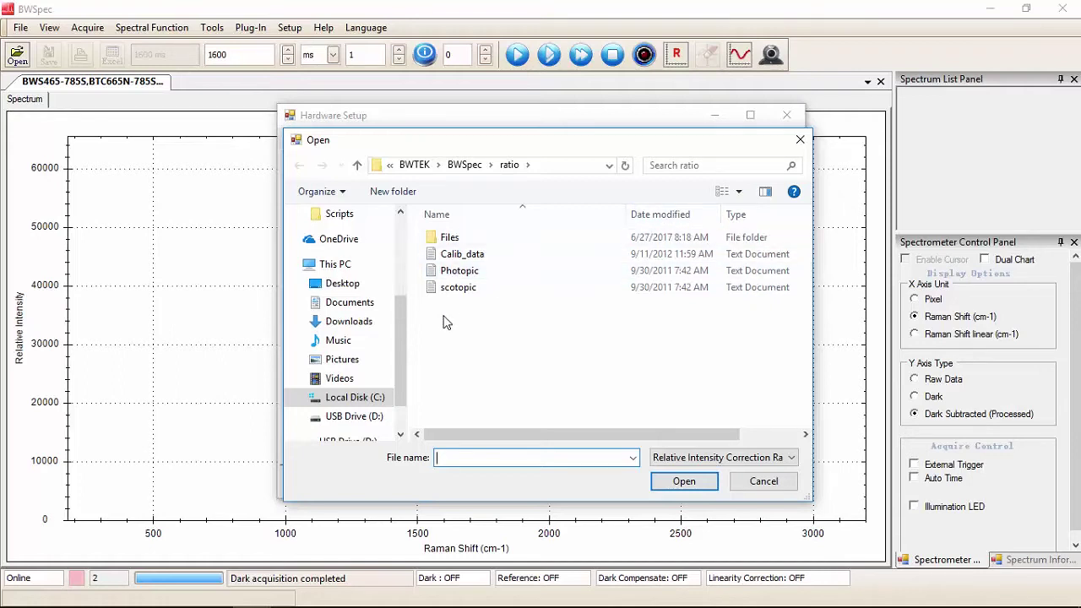
{"action": "left_click_drag", "start_coordinate": [399, 372], "coordinate": [398, 409]}
{"action": "left_click", "coordinate": [368, 372]}
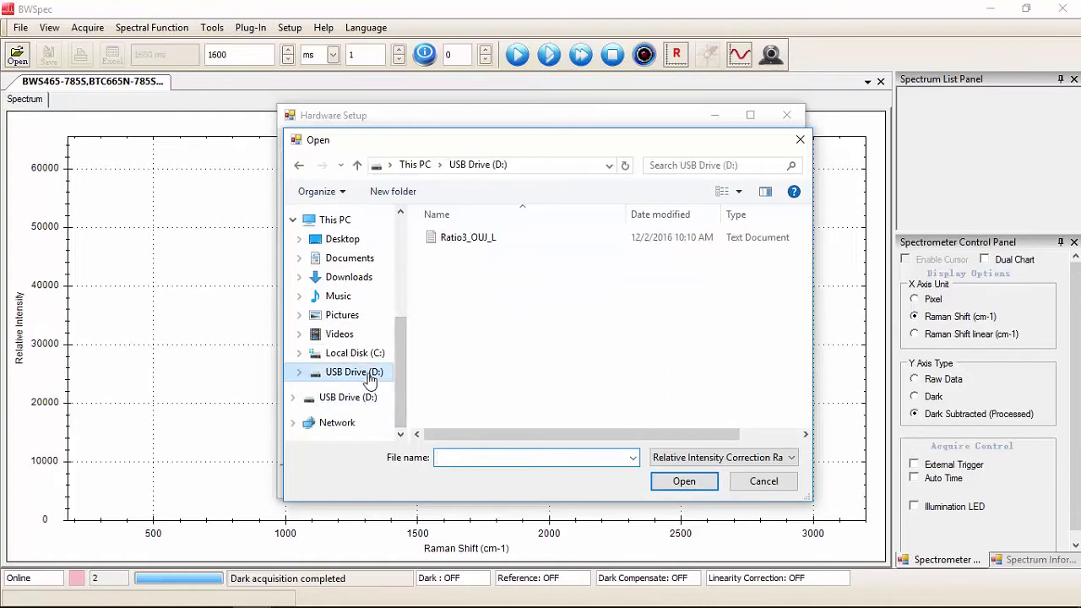
{"action": "left_click", "coordinate": [515, 241]}
{"action": "left_click", "coordinate": [682, 483]}
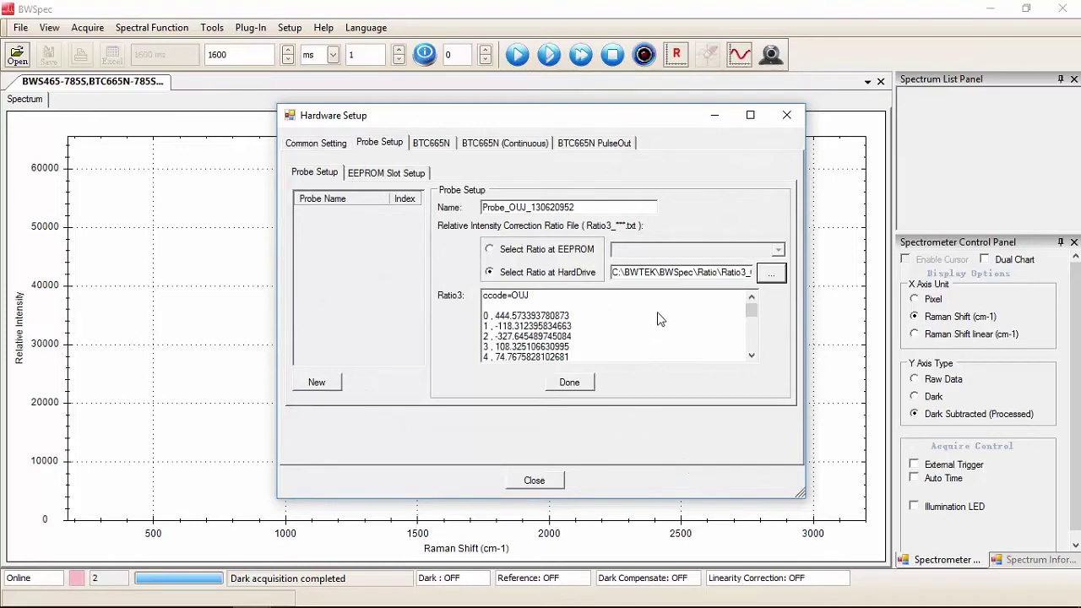
{"action": "left_click", "coordinate": [750, 356]}
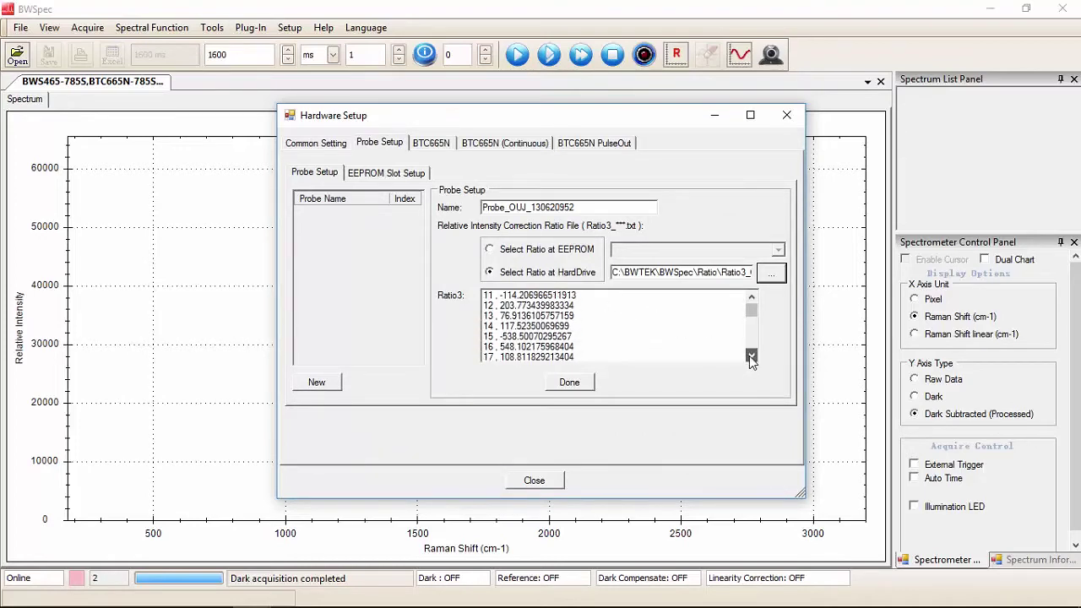
{"action": "left_click", "coordinate": [750, 356]}
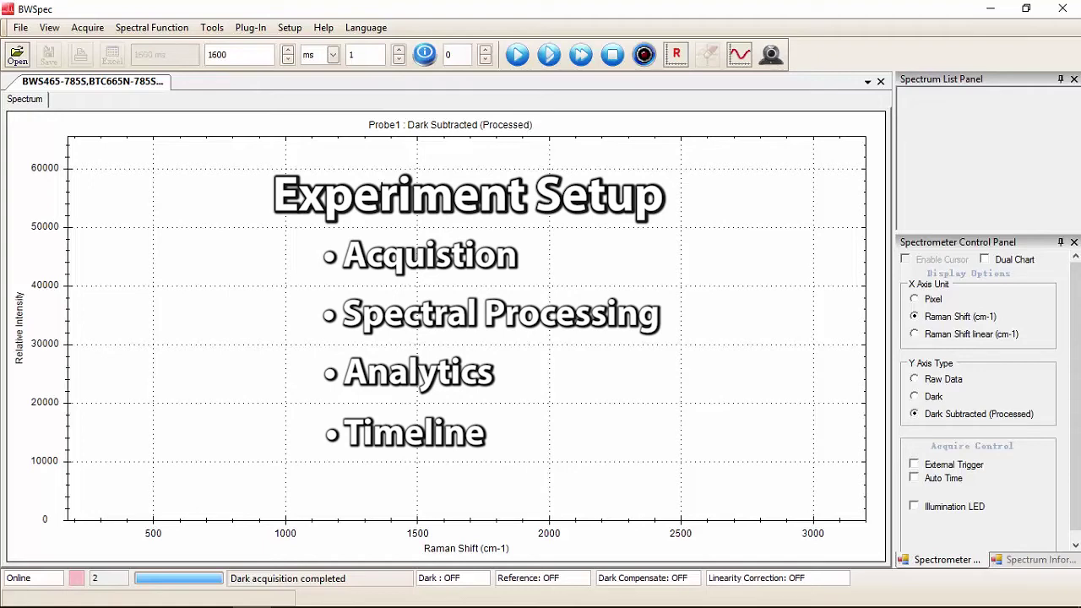
Open the experiment setup and choose Probe_OUJ_130620952 as the acquisition probe.
{"action": "left_click", "coordinate": [292, 28]}
{"action": "left_click", "coordinate": [351, 243]}
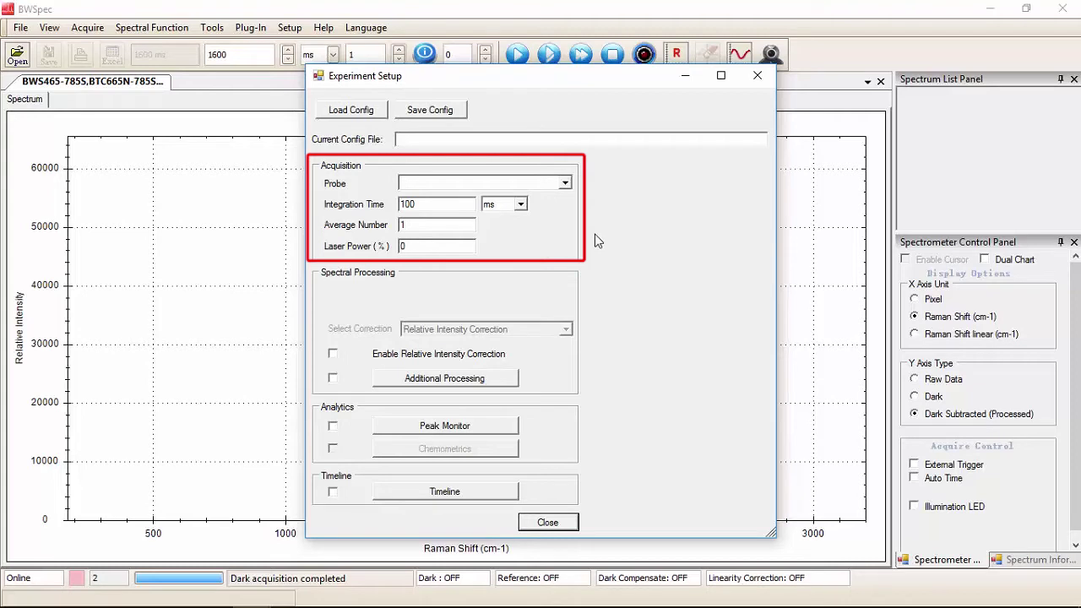
{"action": "left_click", "coordinate": [566, 184]}
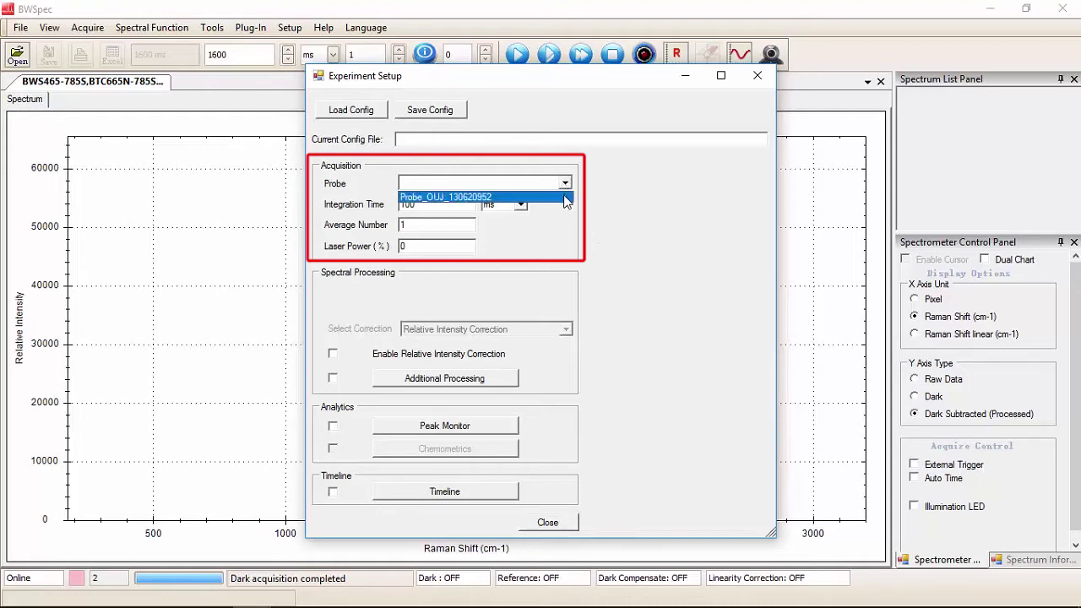
{"action": "left_click", "coordinate": [566, 198]}
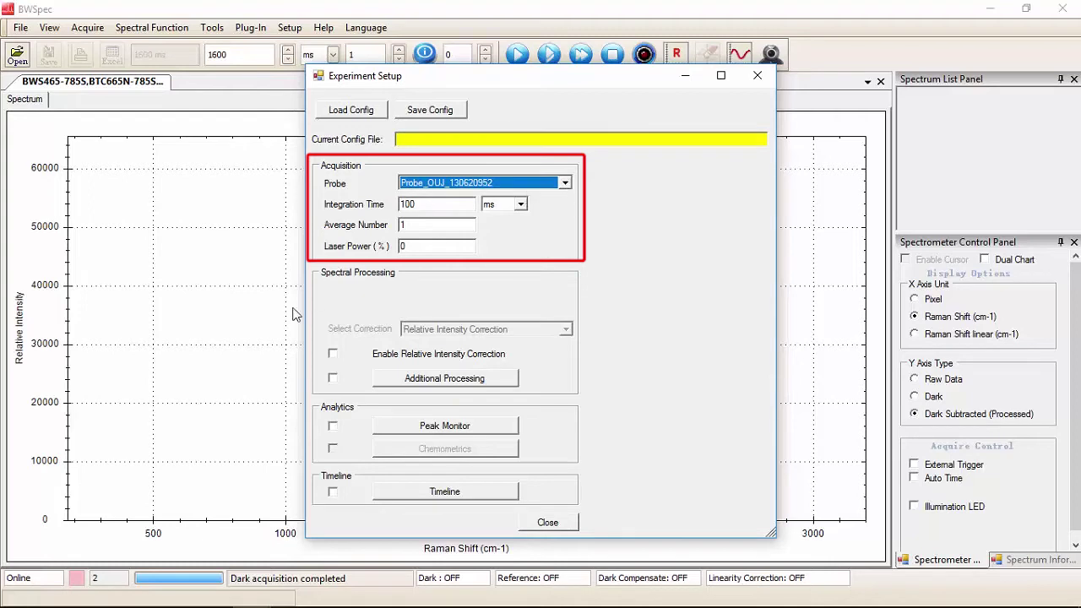
Set the acquisition's integration time to 1600 ms and the laser power to 100%.
{"action": "left_click", "coordinate": [234, 258]}
{"action": "left_click", "coordinate": [402, 240]}
{"action": "left_click", "coordinate": [418, 205]}
{"action": "double_click", "coordinate": [418, 206]}
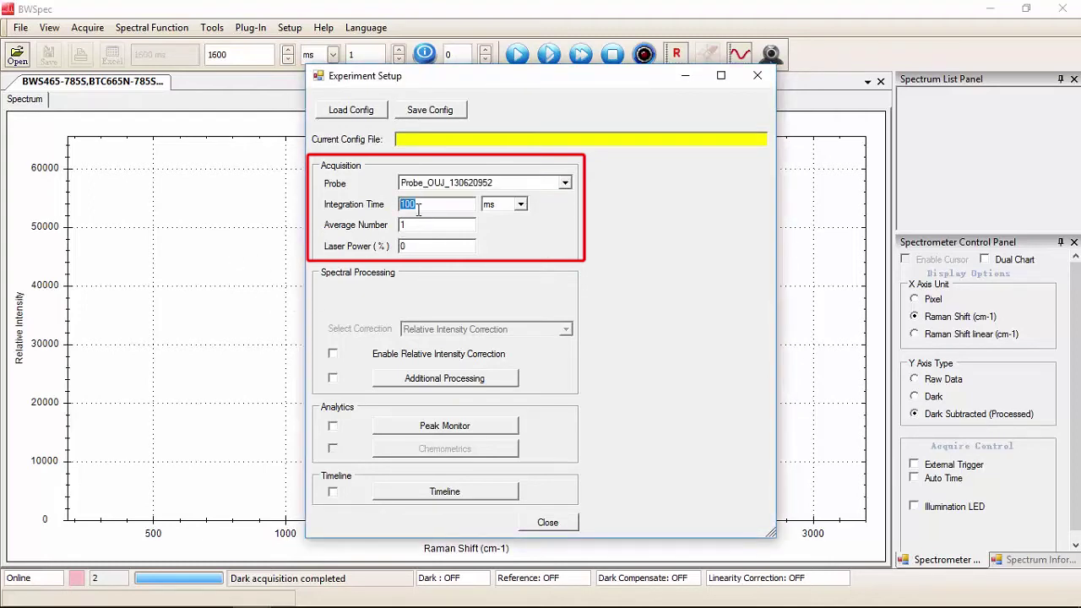
{"action": "type", "text": "1600"}
{"action": "left_click", "coordinate": [425, 245]}
{"action": "type", "text": "1"}
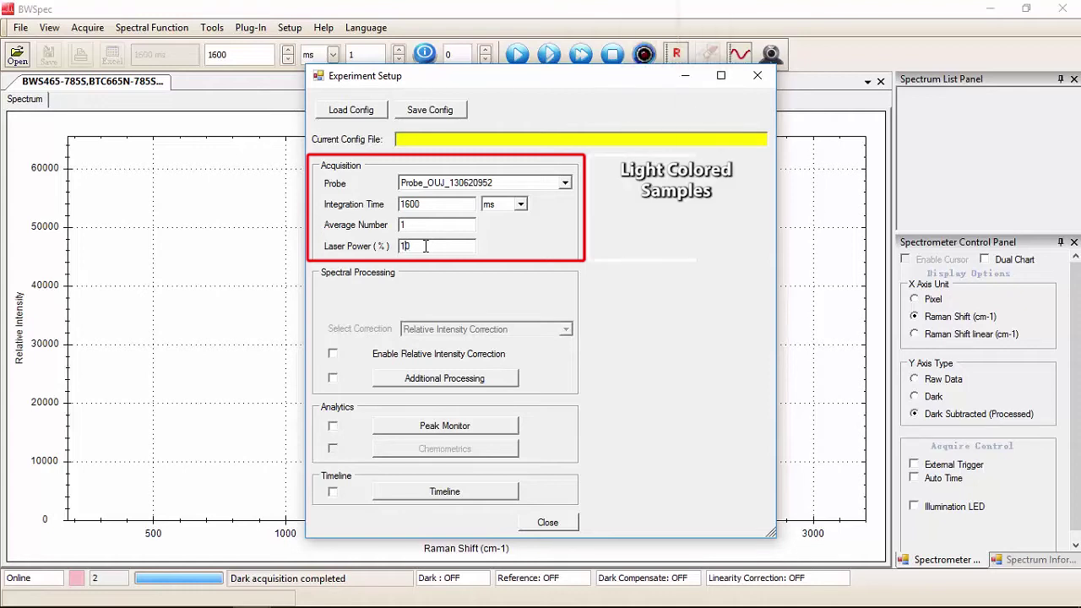
{"action": "type", "text": "0"}
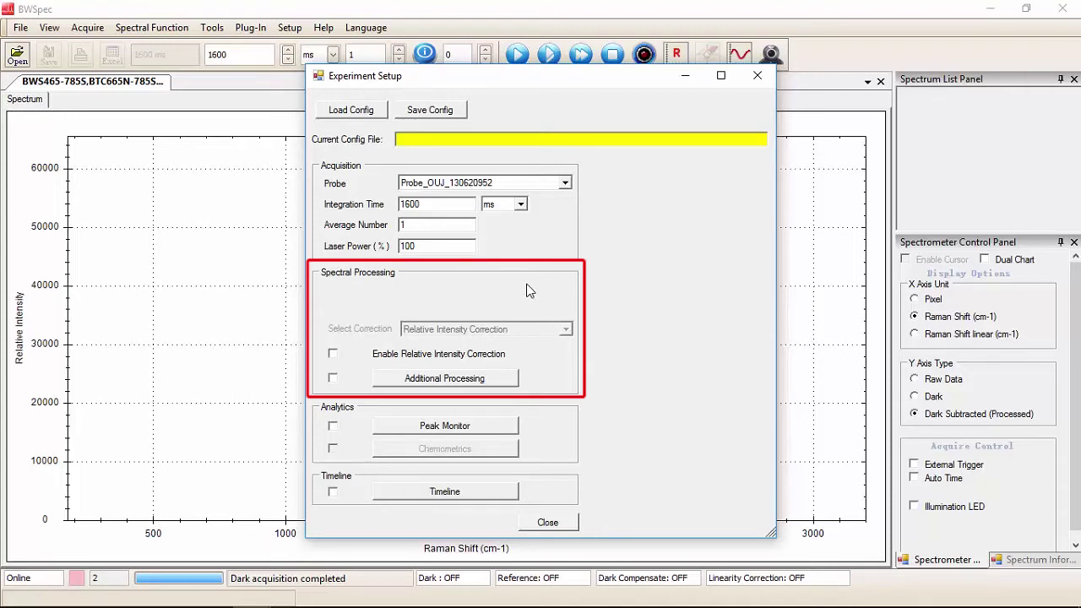
Enable relative intensity correction and additional processing for the spectra, and open the additional processing settings.
{"action": "left_click", "coordinate": [332, 354]}
{"action": "left_click", "coordinate": [333, 378]}
{"action": "left_click", "coordinate": [414, 383]}
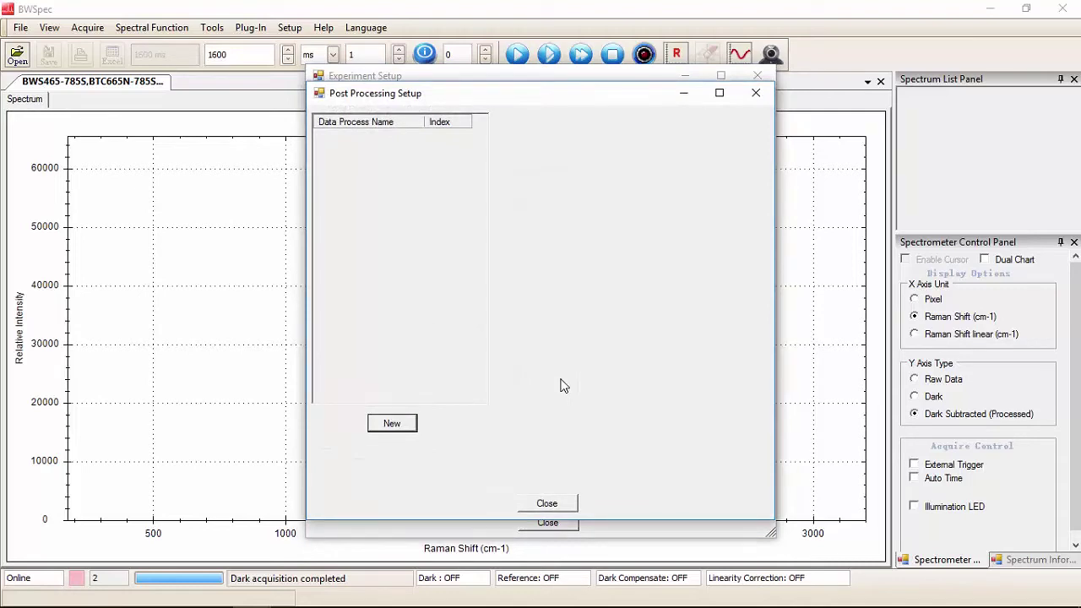
Add a data process named Smoothing Process of type Smooth that uses Savitzky-Golay smoothing, and close the post-processing setup.
{"action": "left_click", "coordinate": [393, 424]}
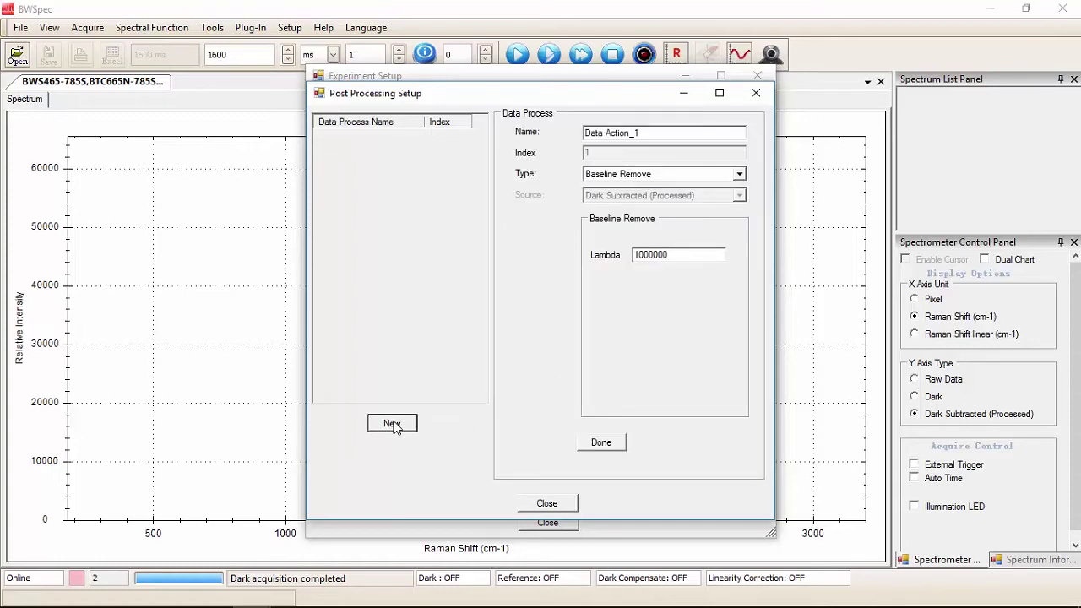
{"action": "left_click_drag", "start_coordinate": [647, 133], "coordinate": [567, 131]}
{"action": "type", "text": "Smoothing"}
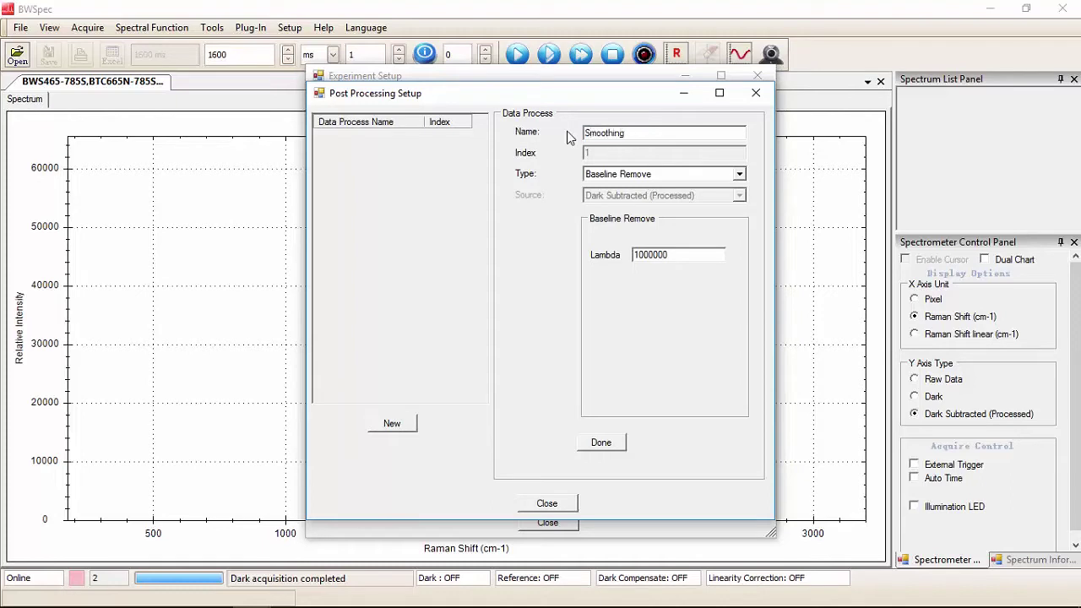
{"action": "type", "text": " Process"}
{"action": "left_click", "coordinate": [739, 173]}
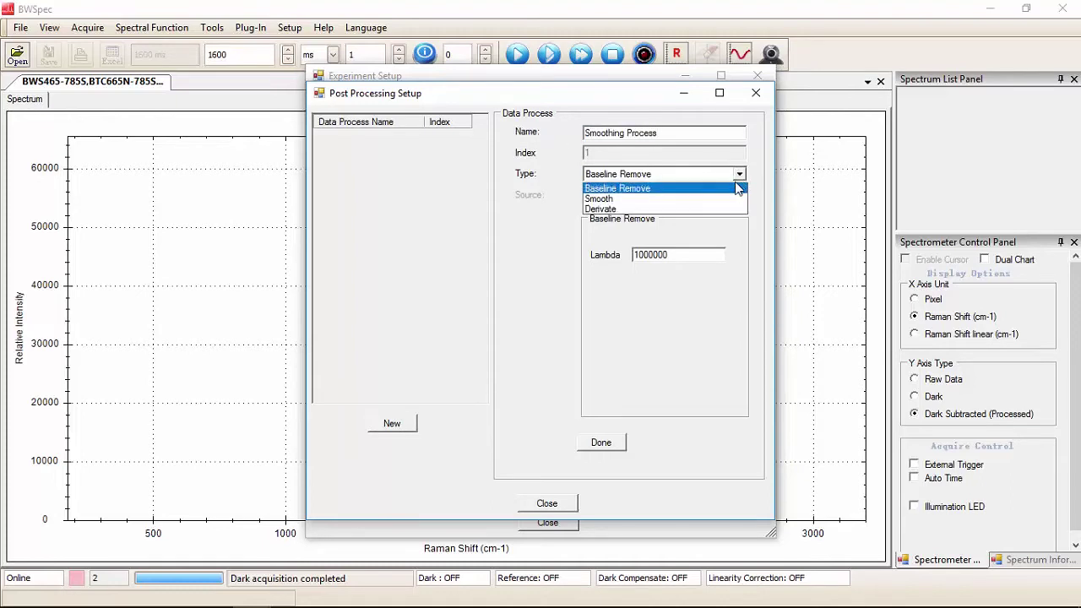
{"action": "left_click", "coordinate": [728, 199]}
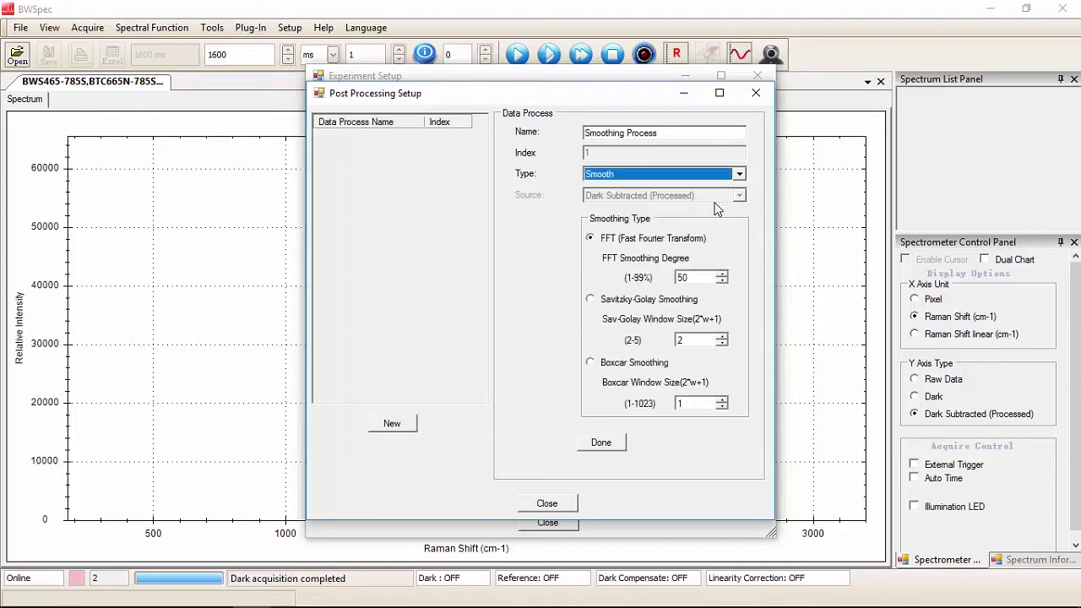
{"action": "left_click", "coordinate": [590, 299]}
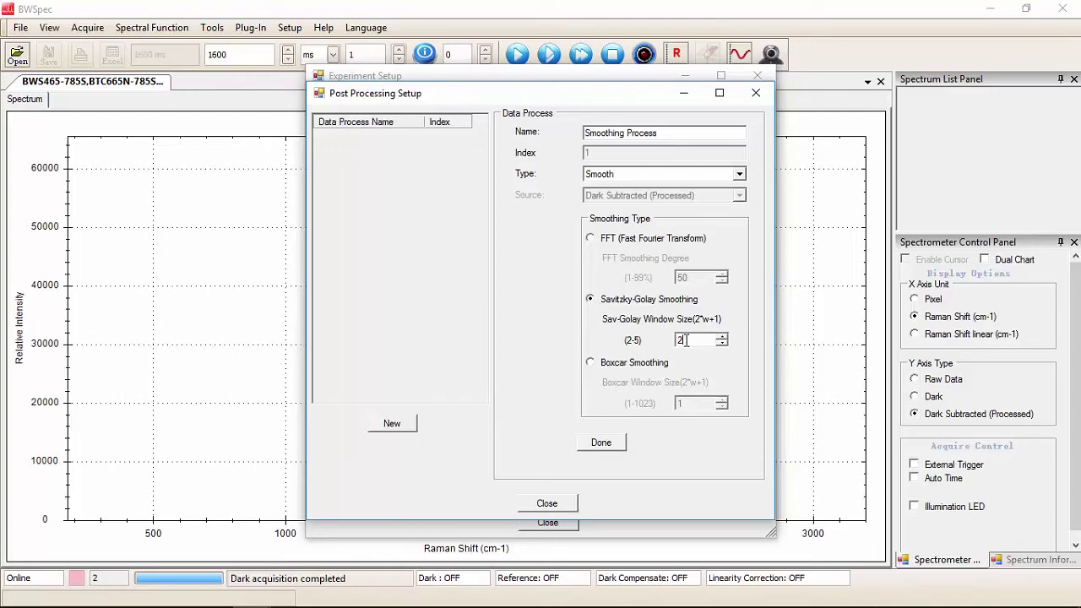
{"action": "left_click", "coordinate": [597, 445]}
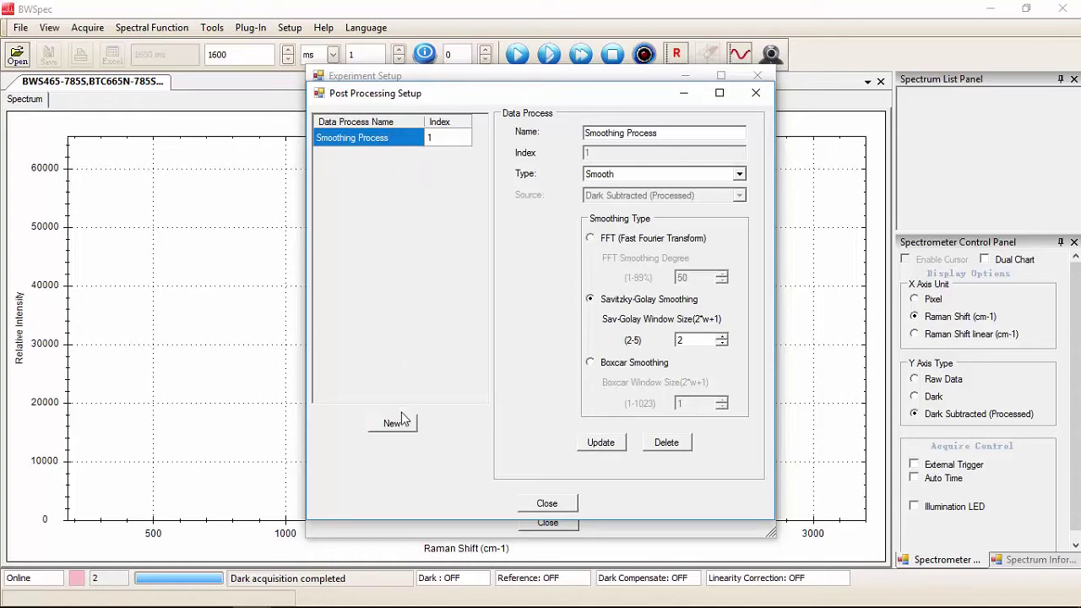
{"action": "left_click", "coordinate": [548, 505]}
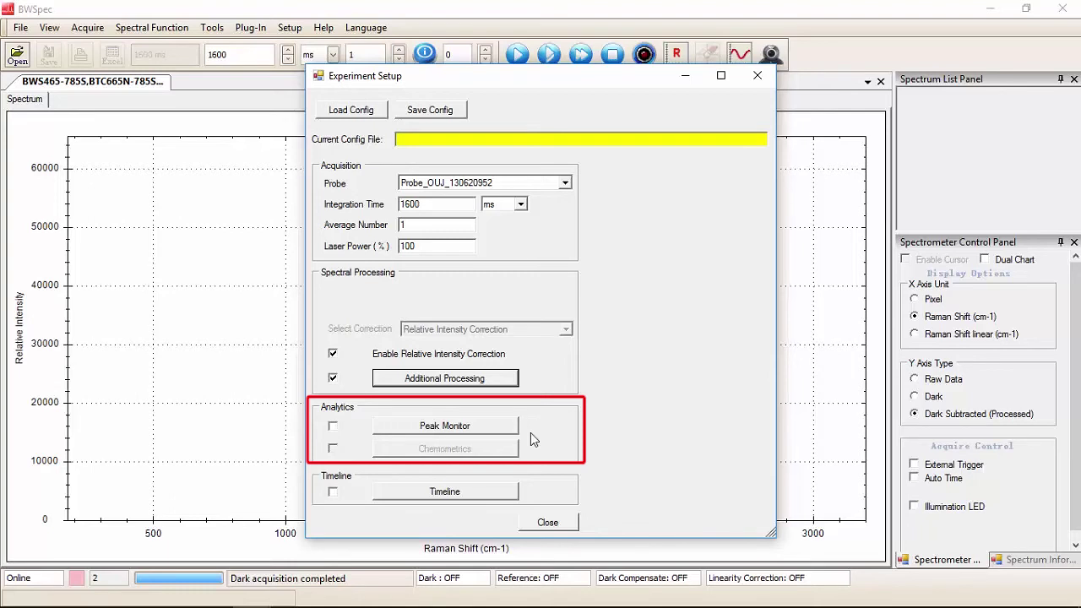
Enable peak monitoring and create a basic measurement named Peak 1324 of type Height.
{"action": "left_click", "coordinate": [332, 426]}
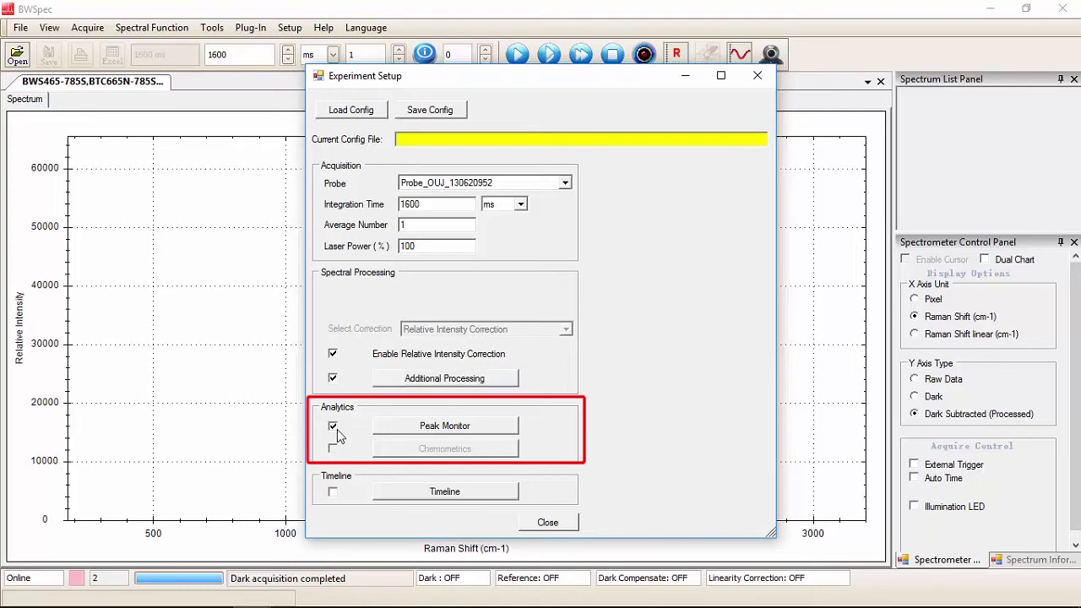
{"action": "left_click", "coordinate": [408, 429]}
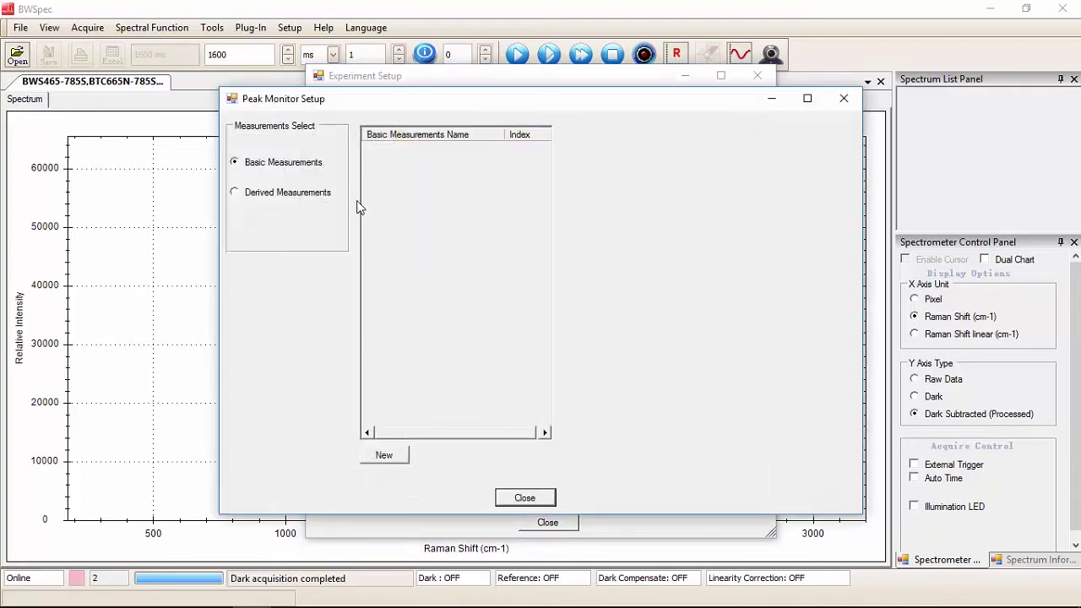
{"action": "left_click", "coordinate": [383, 459]}
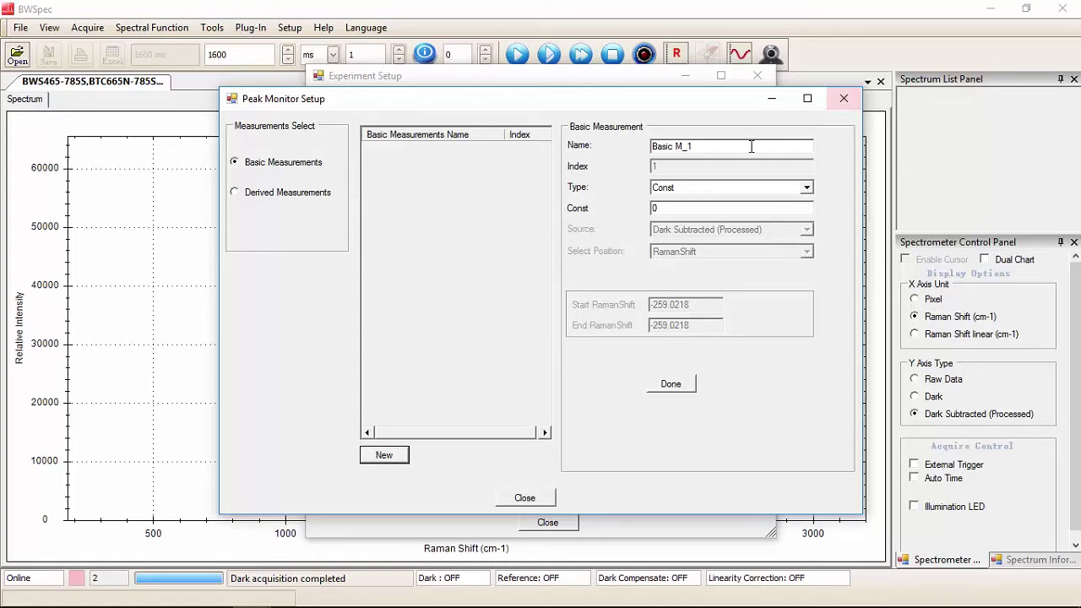
{"action": "left_click_drag", "start_coordinate": [743, 147], "coordinate": [653, 147]}
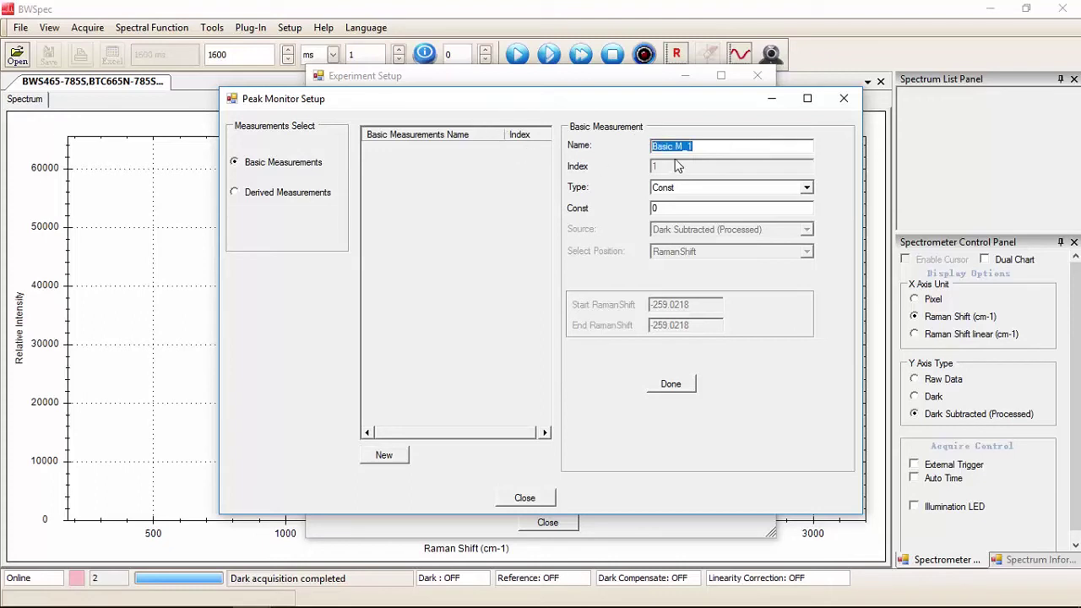
{"action": "type", "text": "Peak 1324"}
{"action": "left_click", "coordinate": [807, 186]}
{"action": "left_click", "coordinate": [767, 264]}
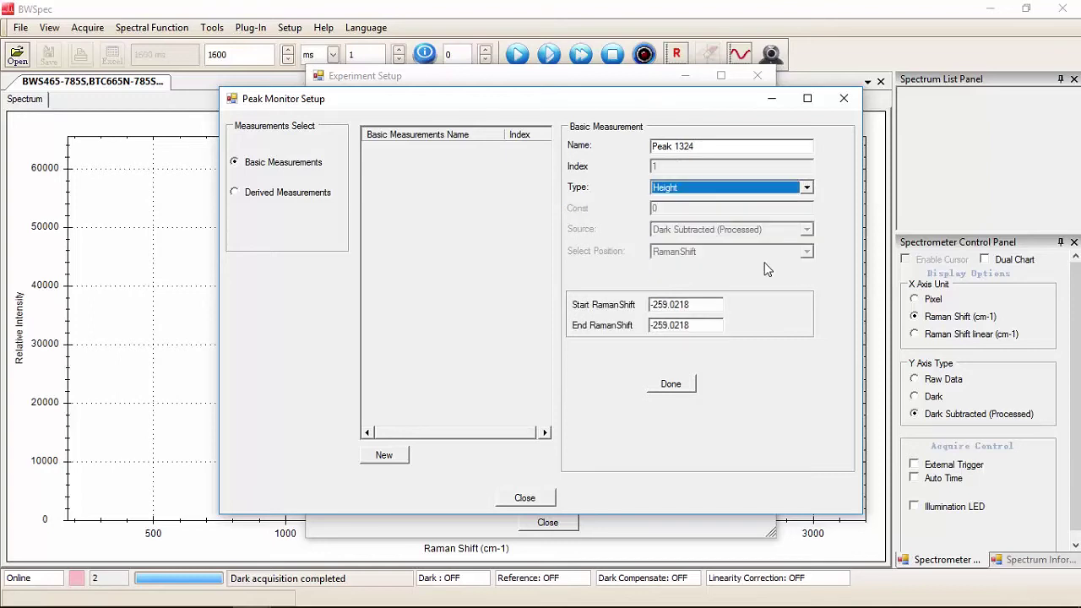
Set the Peak 1324 measurement's Raman shift range from 1314 to 1334, save it and close the peak monitor setup.
{"action": "left_click_drag", "start_coordinate": [710, 302], "coordinate": [602, 294]}
{"action": "type", "text": "1314"}
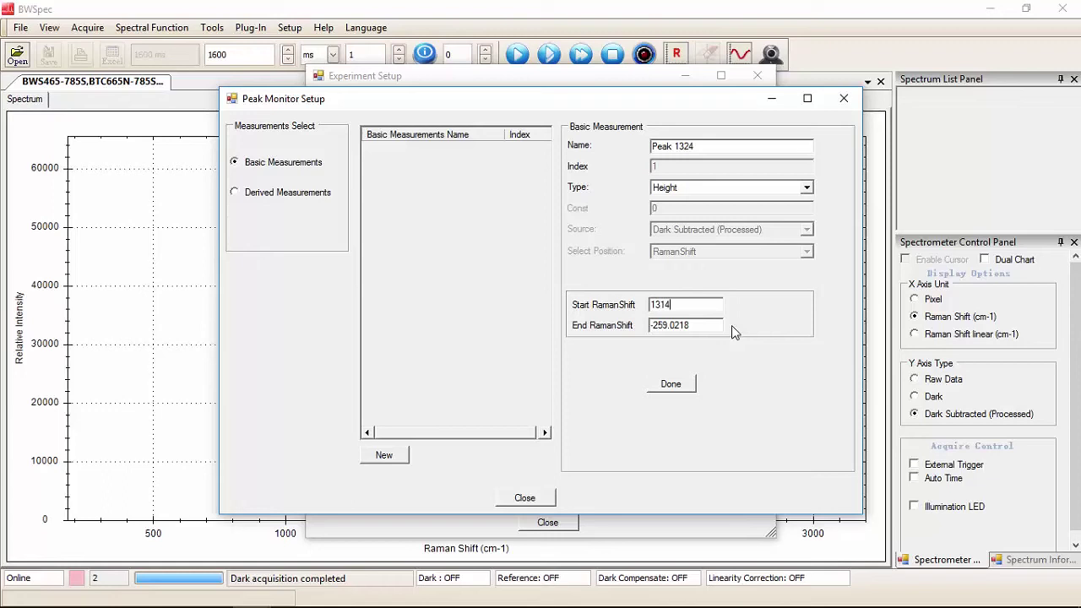
{"action": "key", "text": "Tab"}
{"action": "type", "text": "1334"}
{"action": "left_click", "coordinate": [685, 384]}
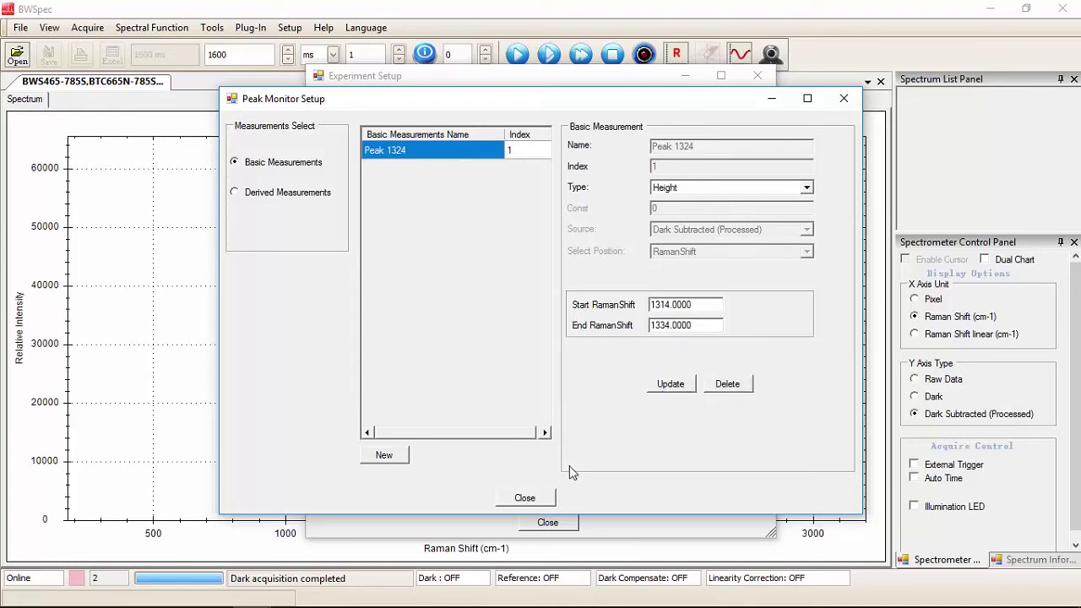
{"action": "left_click", "coordinate": [524, 498]}
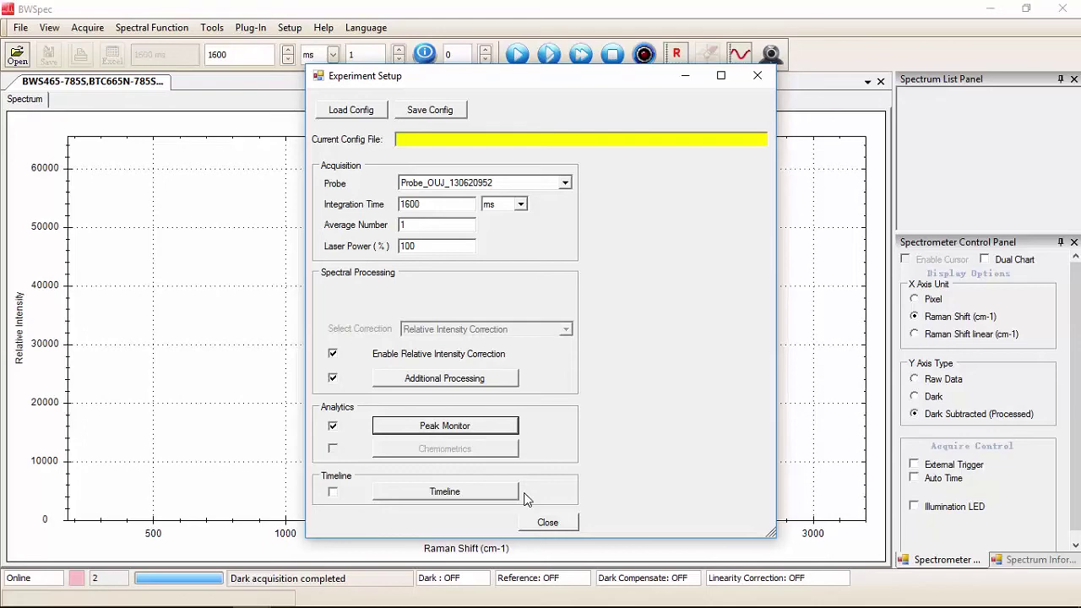
Add a derived measurement named Peak Ratio to the peak monitor, using the operation A / B.
{"action": "left_click", "coordinate": [445, 427]}
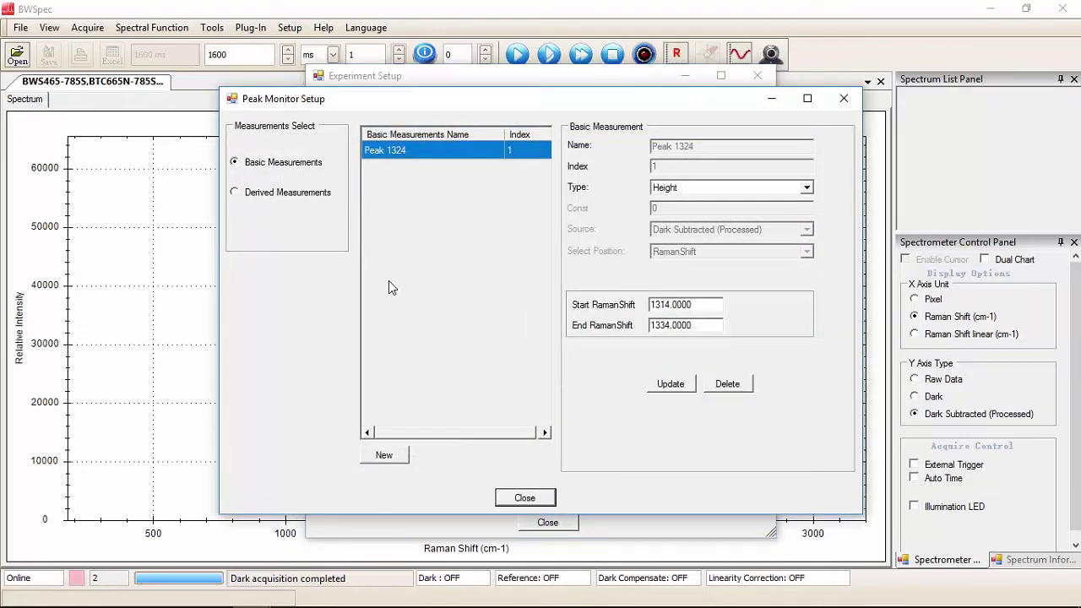
{"action": "left_click", "coordinate": [243, 196]}
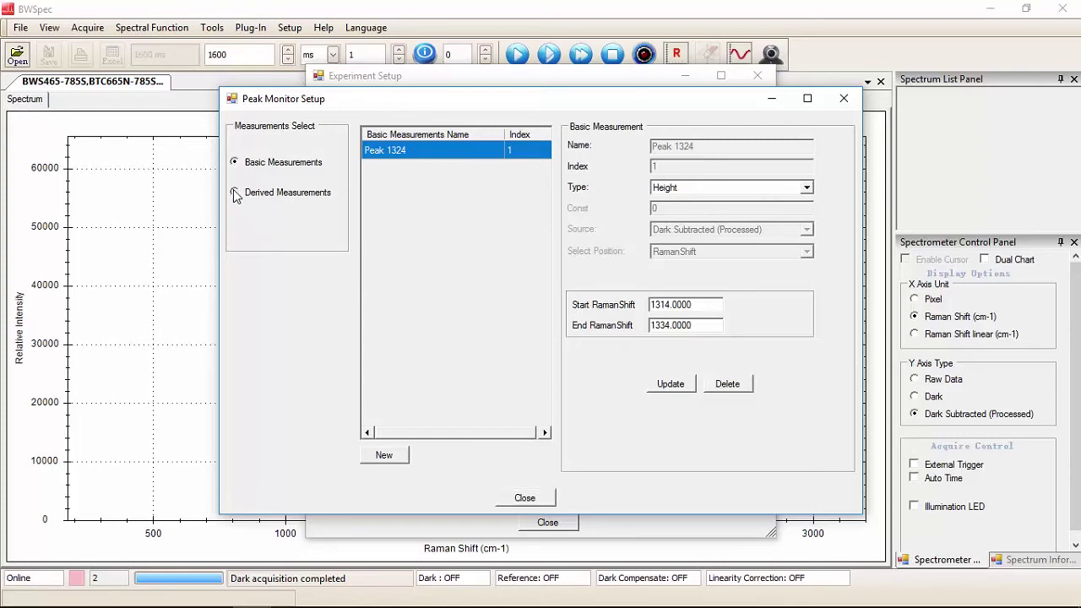
{"action": "left_click", "coordinate": [384, 456]}
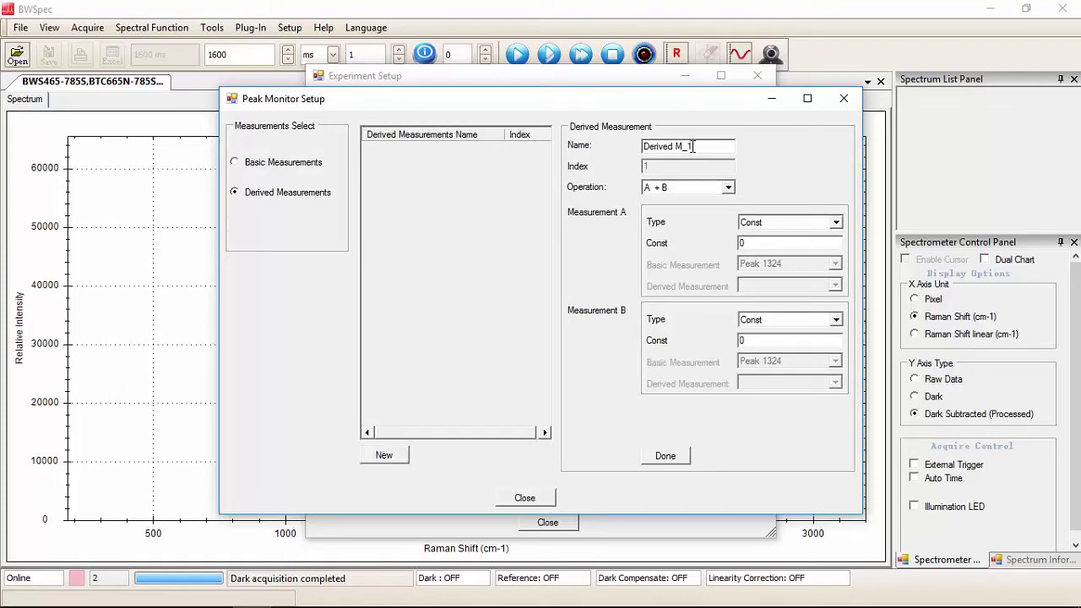
{"action": "double_click", "coordinate": [695, 146]}
{"action": "type", "text": "Peak Ratio"}
{"action": "left_click", "coordinate": [729, 188]}
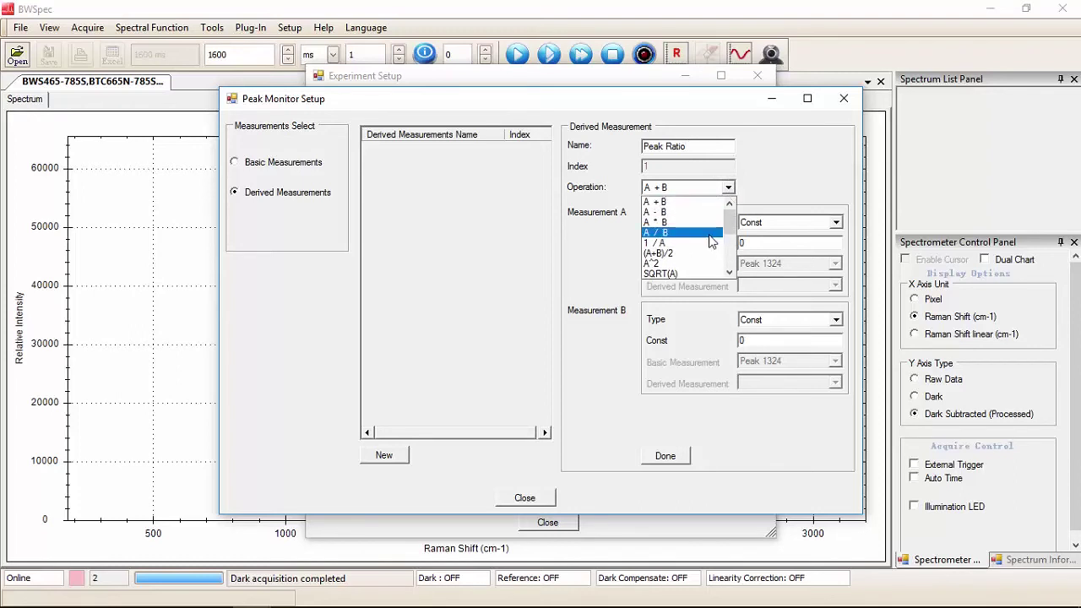
{"action": "left_click", "coordinate": [709, 235]}
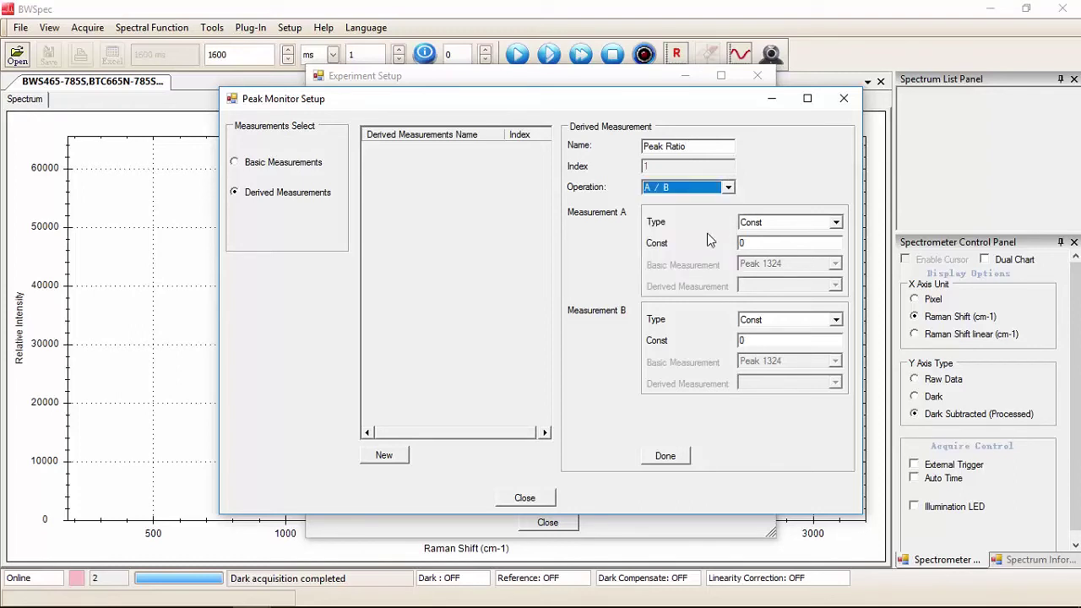
Set Measurement A to the basic measurement Peak 1324, enter a constant for Measurement B, save Peak Ratio and close the peak monitor setup.
{"action": "left_click", "coordinate": [800, 223]}
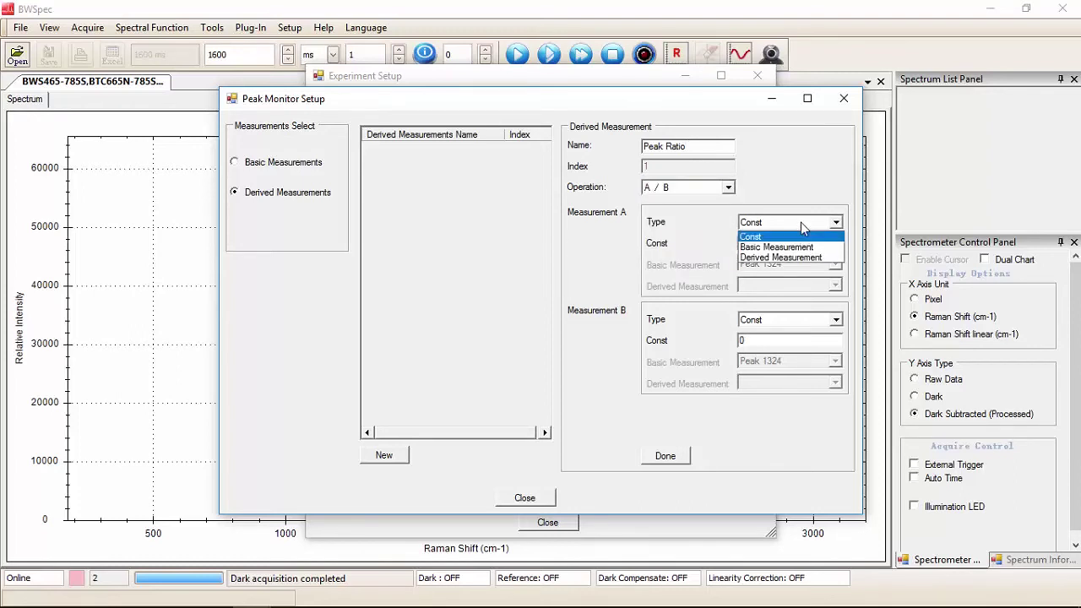
{"action": "left_click", "coordinate": [802, 248]}
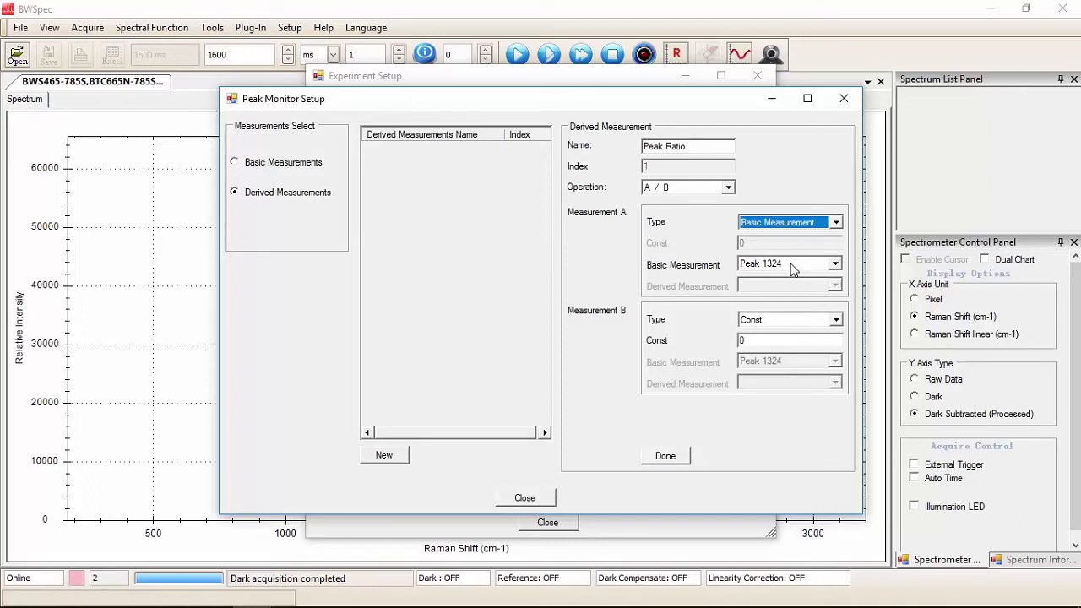
{"action": "left_click", "coordinate": [754, 342]}
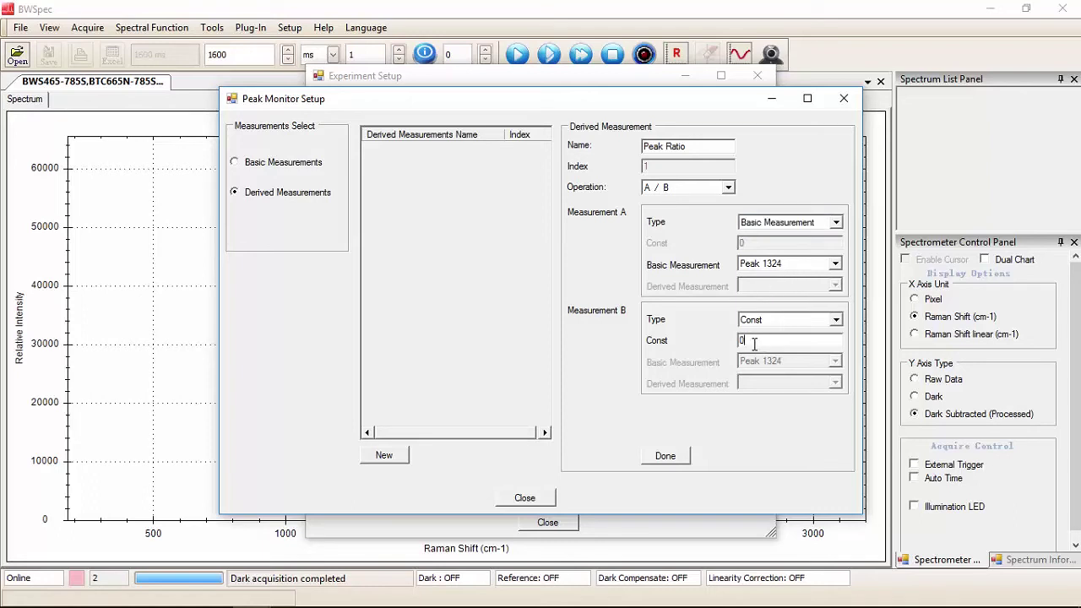
{"action": "double_click", "coordinate": [754, 342]}
{"action": "key", "text": "Return"}
{"action": "key", "text": "Escape"}
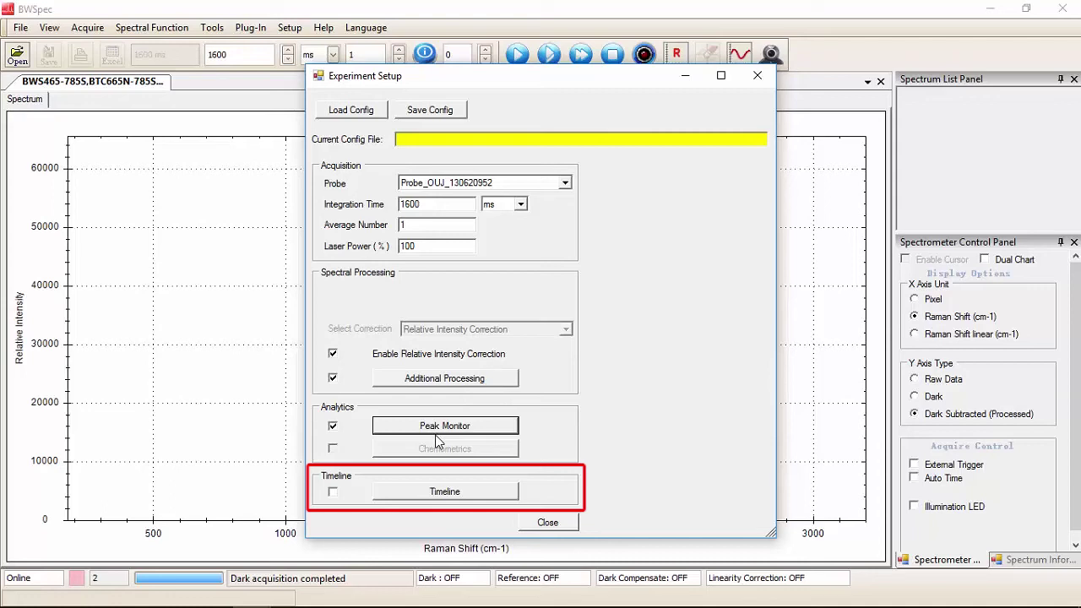
Enable the timeline for the experiment and turn on Display Spectrum Overlay in its settings.
{"action": "left_click", "coordinate": [454, 487]}
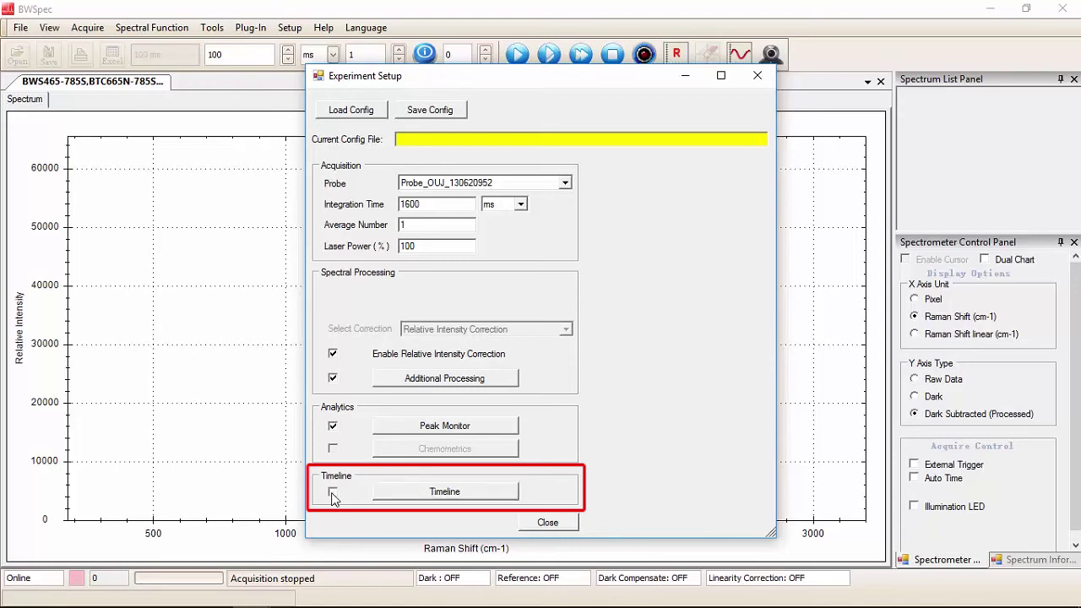
{"action": "left_click", "coordinate": [437, 491]}
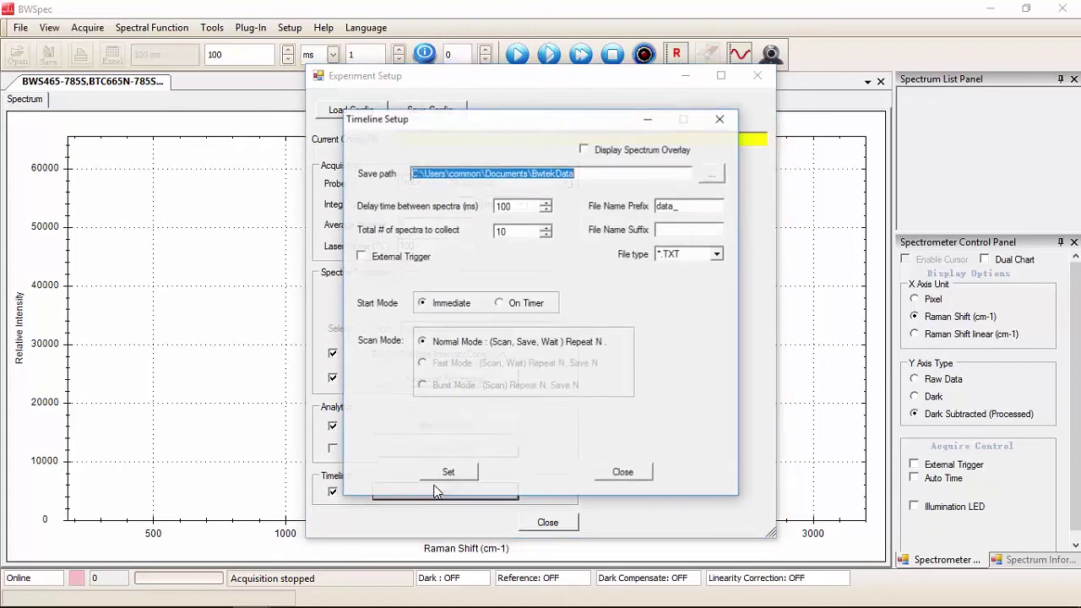
{"action": "left_click", "coordinate": [591, 151]}
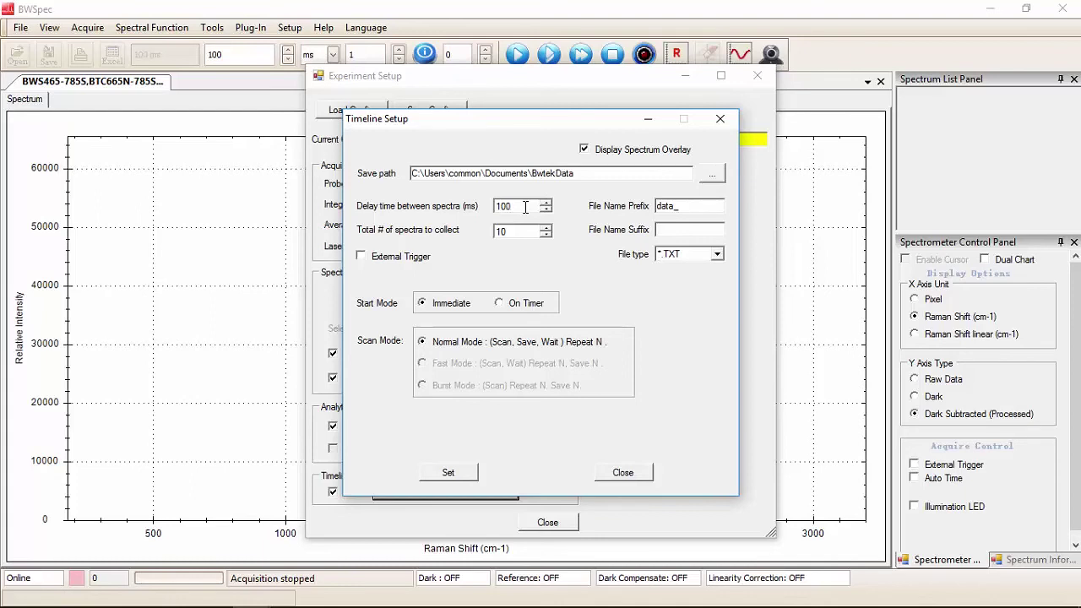
Adjust the delay time between spectra, set the total number of spectra to collect to 12 and apply the timeline settings.
{"action": "type", "text": "0"}
{"action": "left_click", "coordinate": [515, 230]}
{"action": "left_click_drag", "start_coordinate": [515, 230], "coordinate": [483, 230]}
{"action": "type", "text": "12"}
{"action": "left_click", "coordinate": [450, 474]}
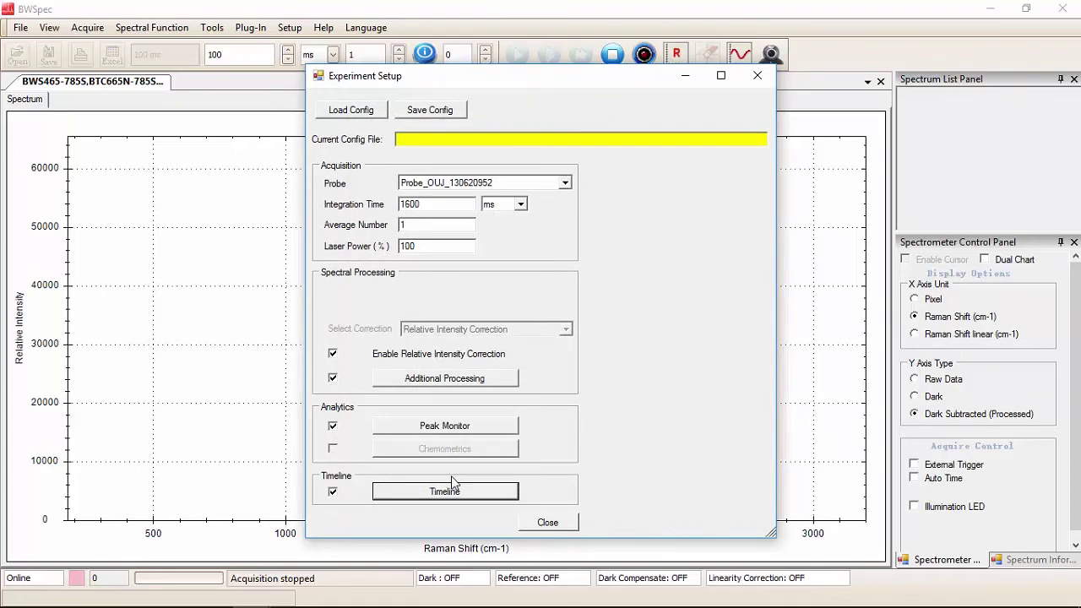
Save the experiment configuration over the existing file Acetaminophen Peak 1324 Ratio.cfg and close the experiment setup.
{"action": "left_click", "coordinate": [445, 116]}
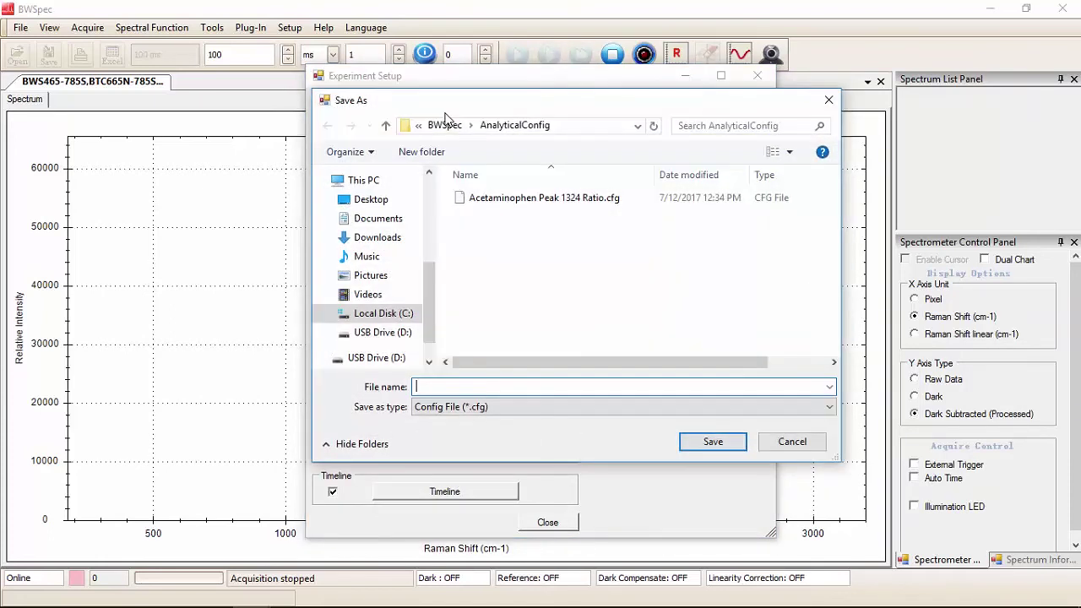
{"action": "left_click", "coordinate": [540, 198]}
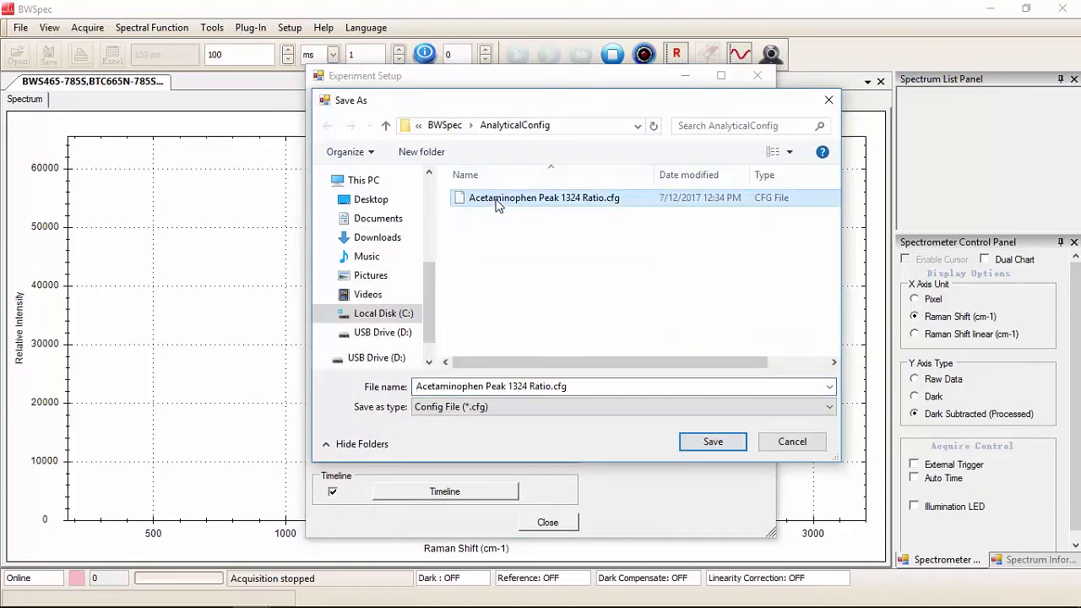
{"action": "left_click", "coordinate": [710, 442]}
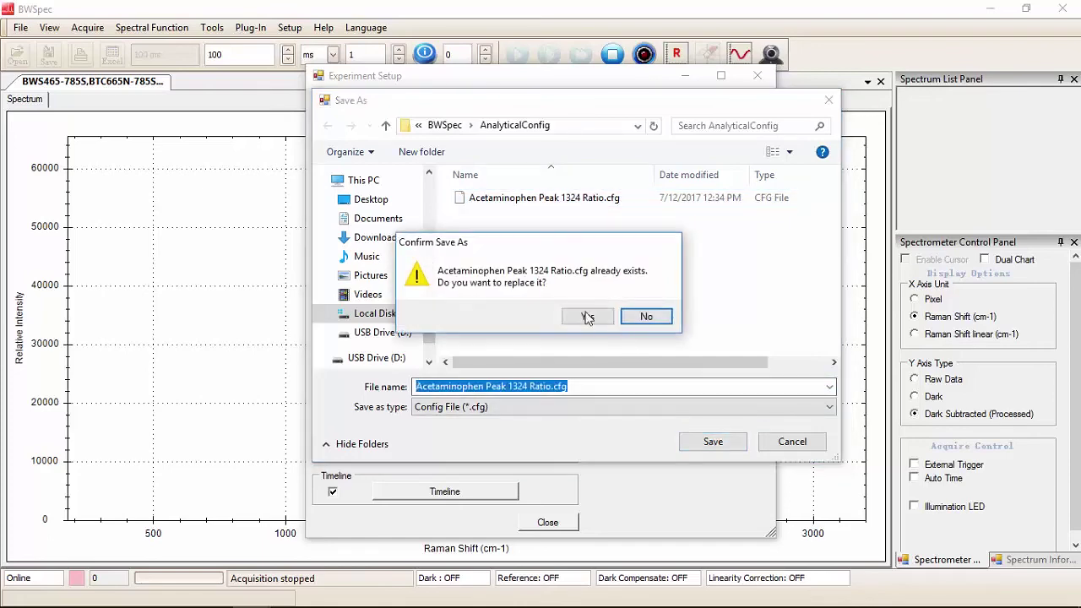
{"action": "left_click", "coordinate": [586, 316]}
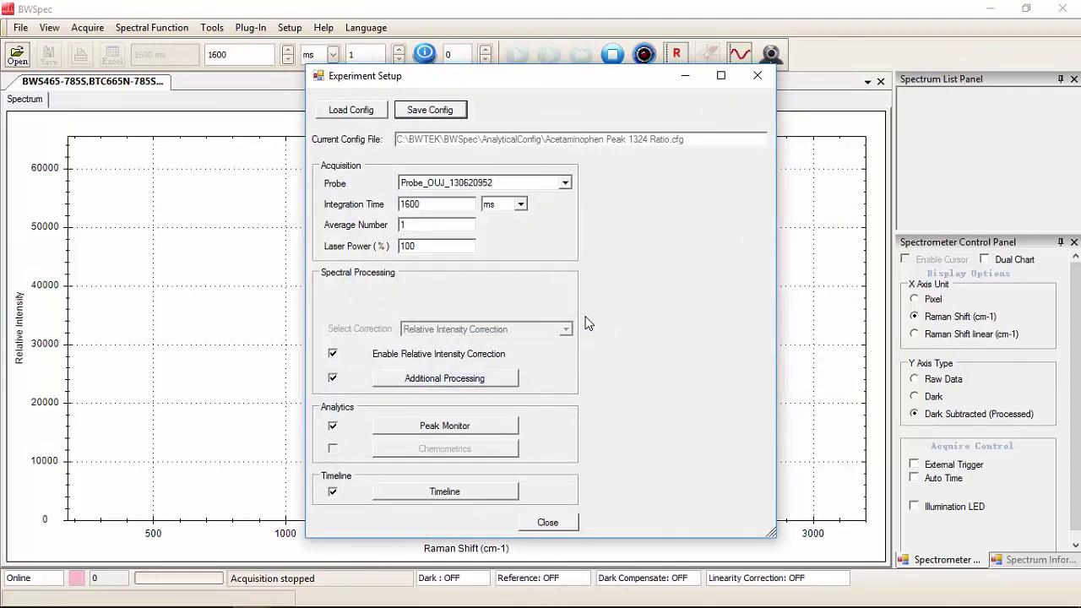
{"action": "left_click", "coordinate": [555, 525]}
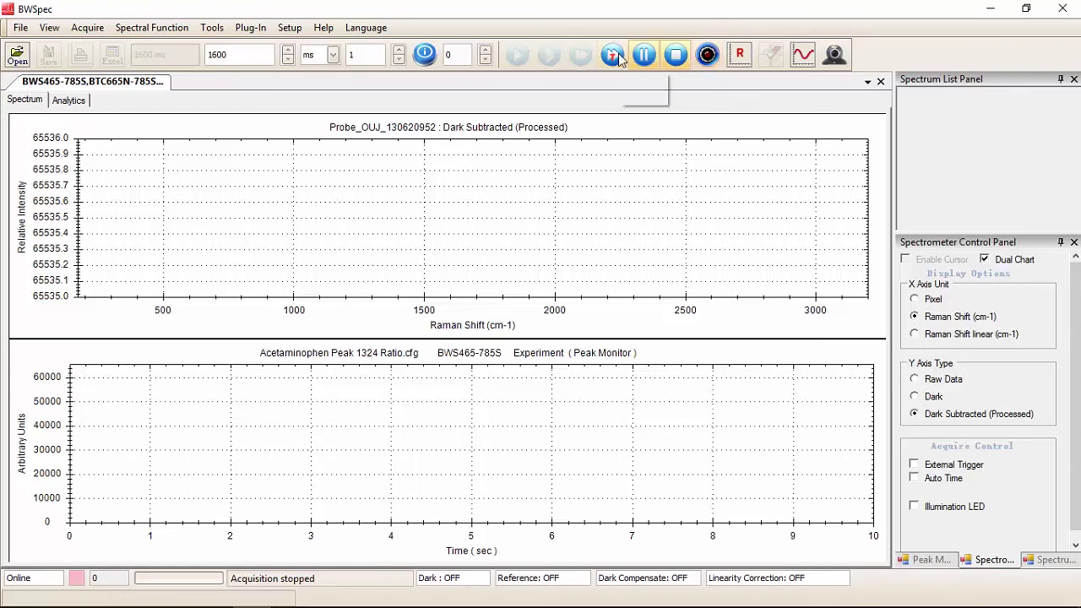
Acquire a dark scan and run the timeline acquisition of the sample spectra.
{"action": "left_click", "coordinate": [706, 55]}
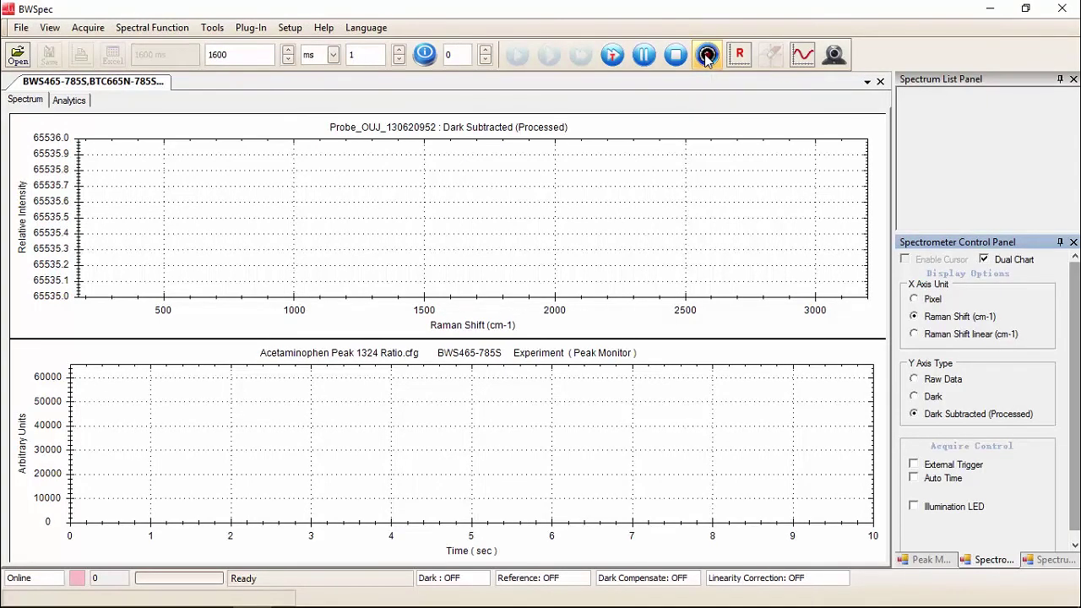
{"action": "left_click", "coordinate": [612, 56]}
{"action": "left_click", "coordinate": [606, 384]}
{"action": "left_click", "coordinate": [607, 385]}
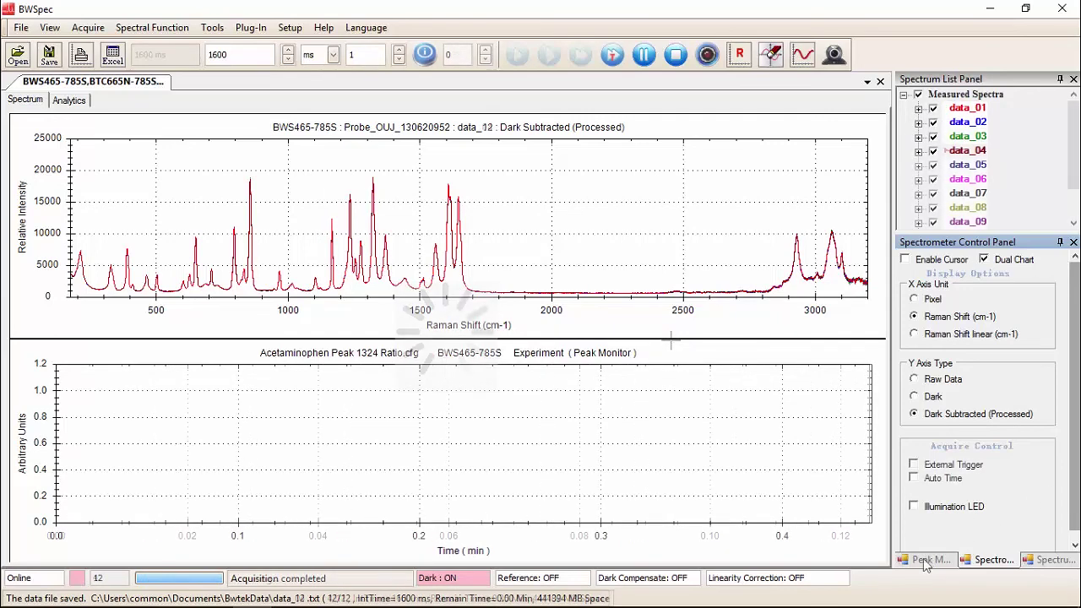
Plot Peak 1324 as Measurement 1 and Peak Ratio as Measurement 2 in the peak monitor trend chart.
{"action": "left_click", "coordinate": [927, 560]}
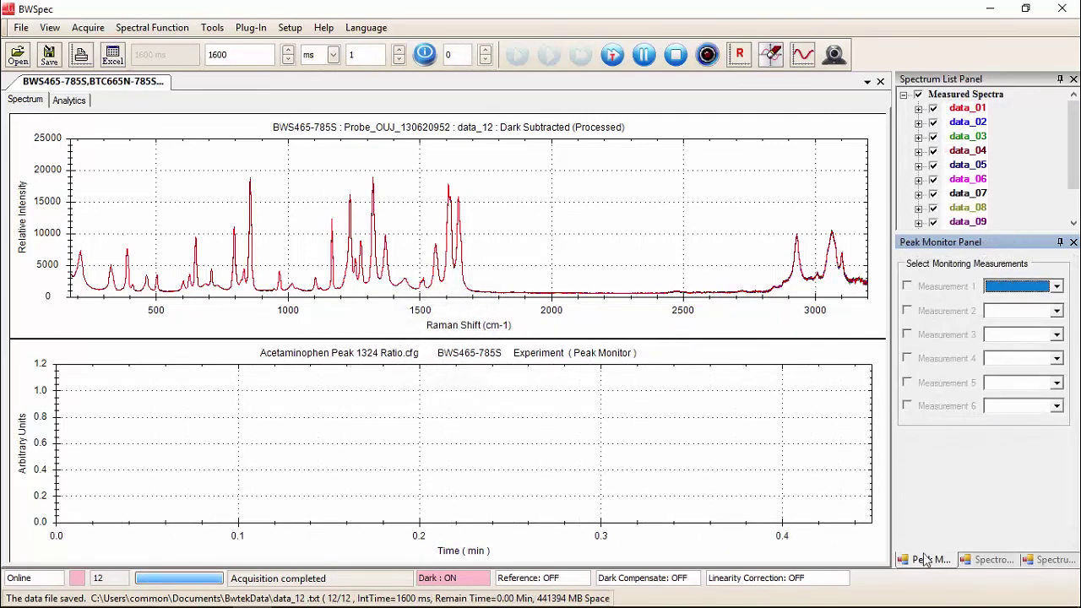
{"action": "left_click", "coordinate": [1057, 287]}
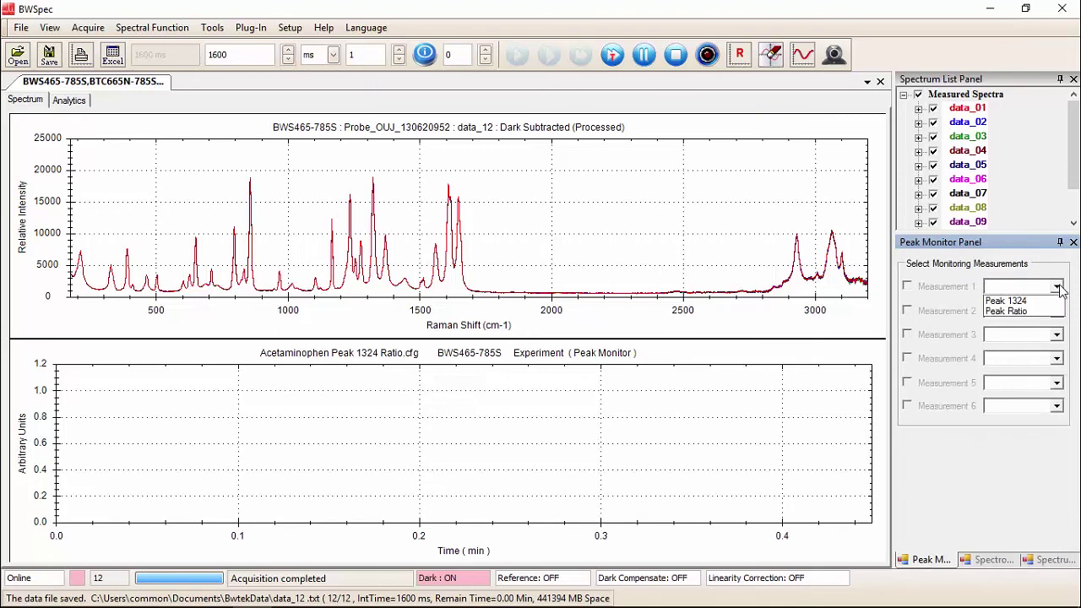
{"action": "left_click", "coordinate": [1051, 299]}
{"action": "left_click", "coordinate": [1056, 312]}
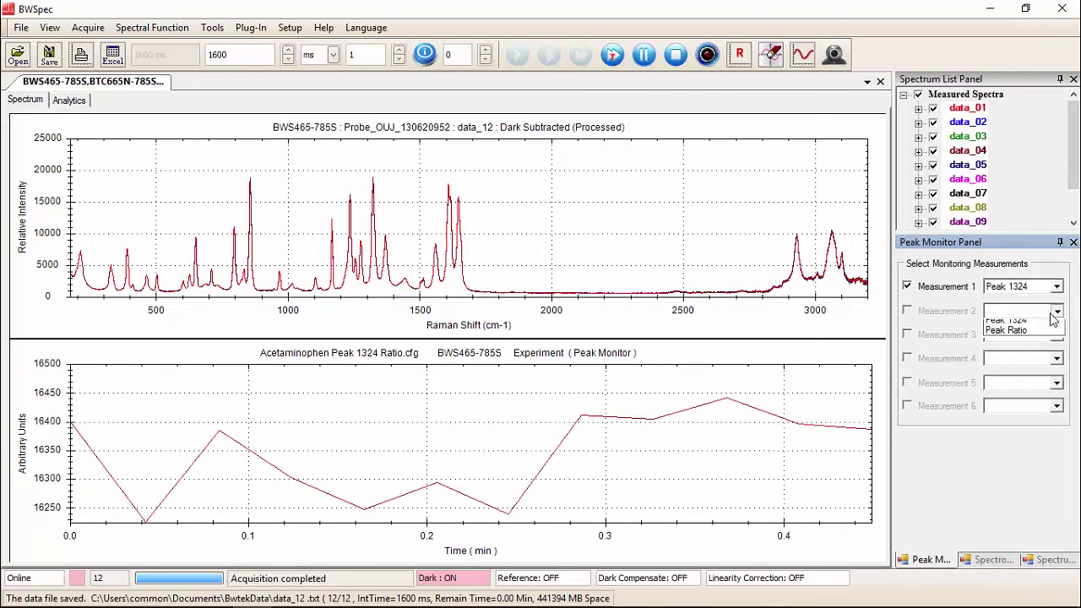
{"action": "left_click", "coordinate": [1040, 339]}
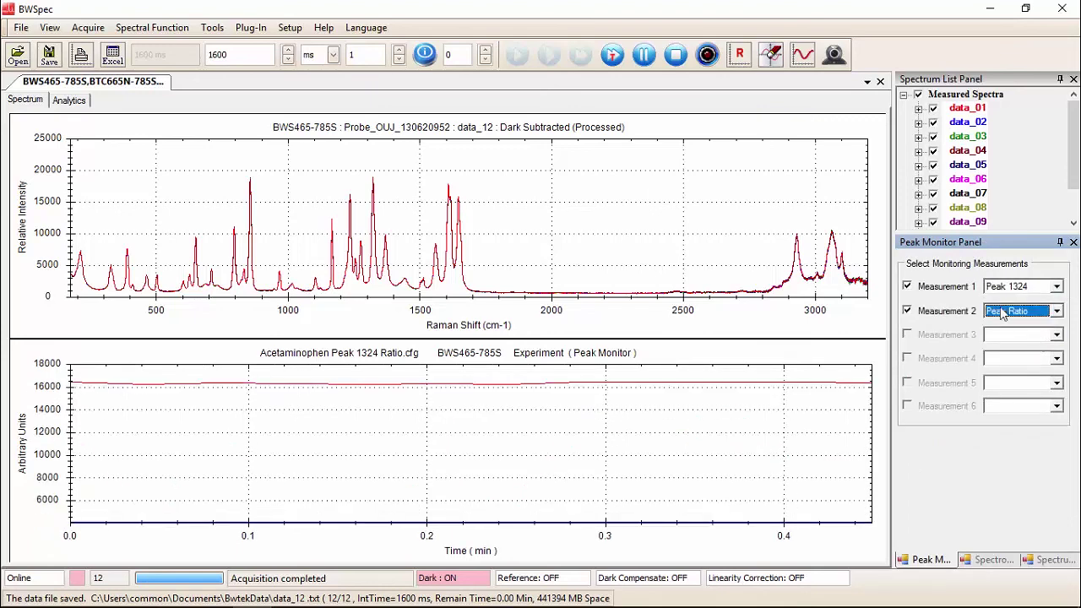
Hide Measurement 2 from the trend chart, view the analytics results table and return to the spectrum charts.
{"action": "left_click", "coordinate": [908, 310]}
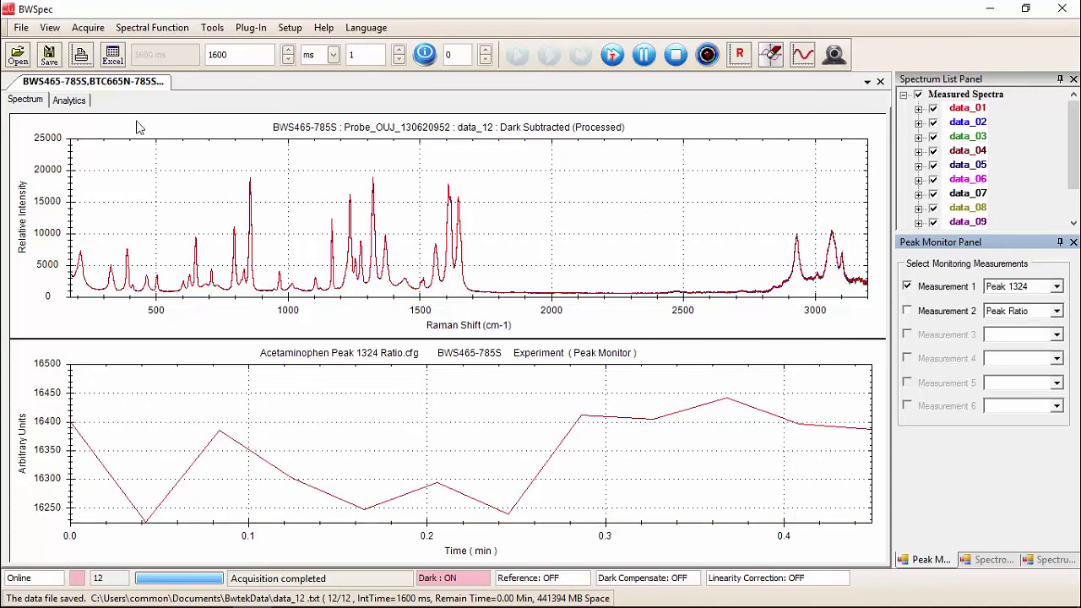
{"action": "left_click", "coordinate": [69, 100]}
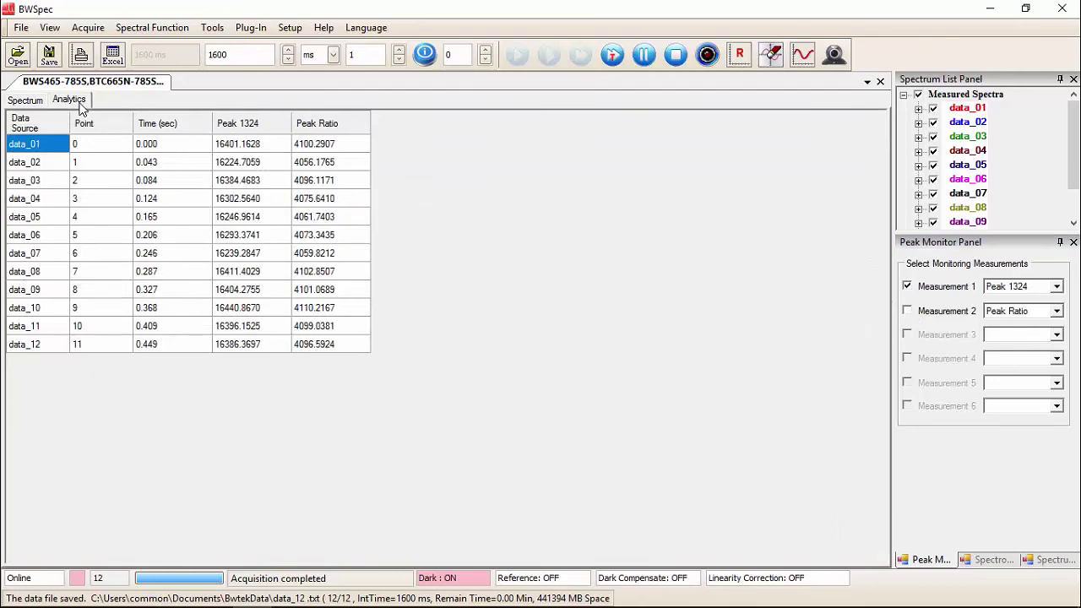
{"action": "left_click", "coordinate": [27, 99]}
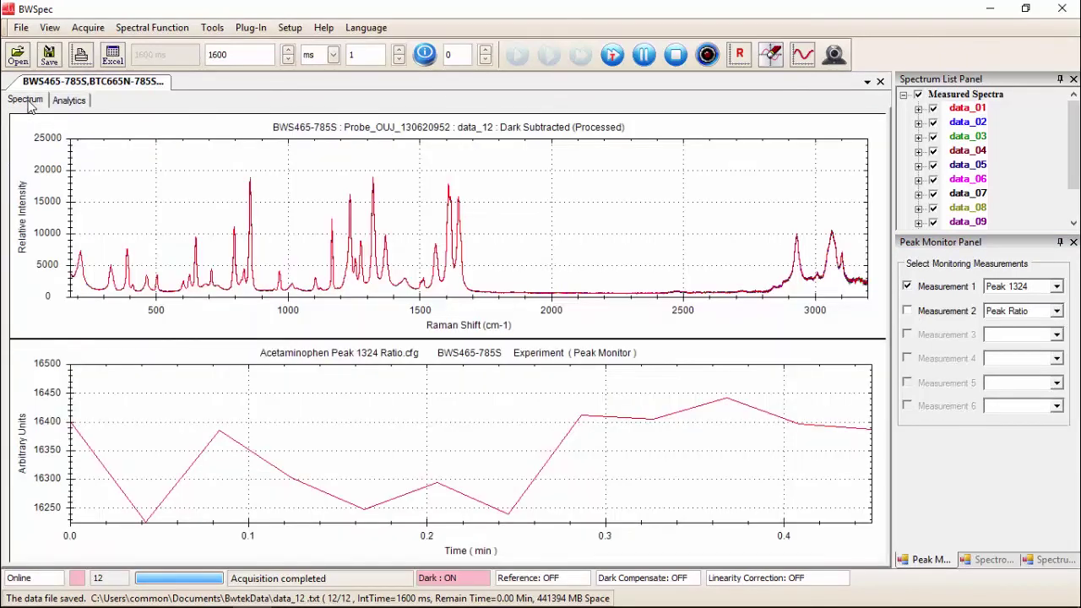
Reopen the experiment setup and disable relative intensity correction, additional processing, peak monitoring and the timeline.
{"action": "left_click", "coordinate": [291, 28]}
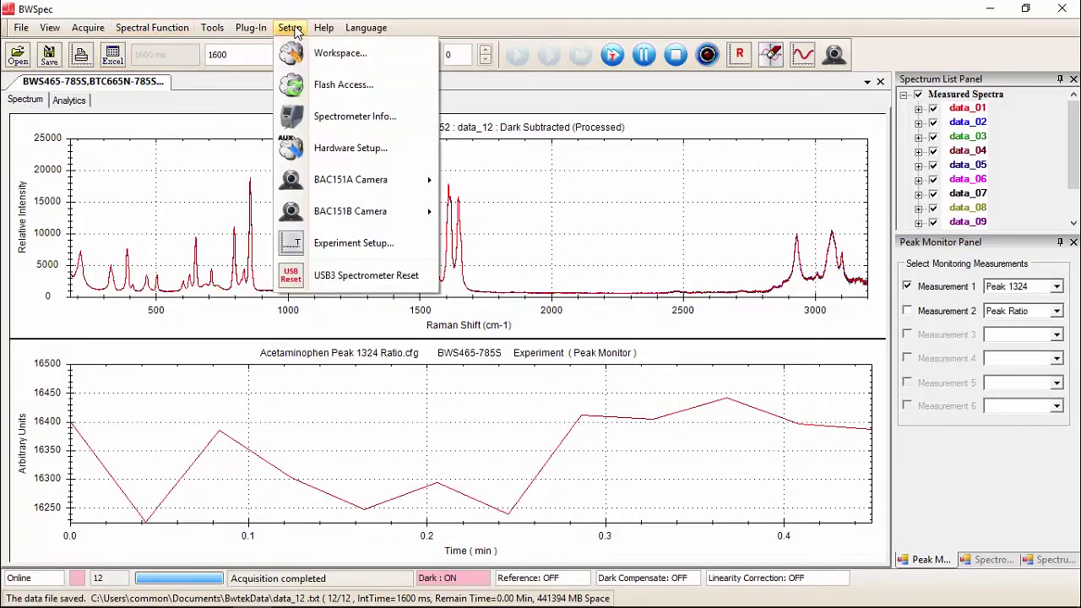
{"action": "left_click", "coordinate": [336, 244]}
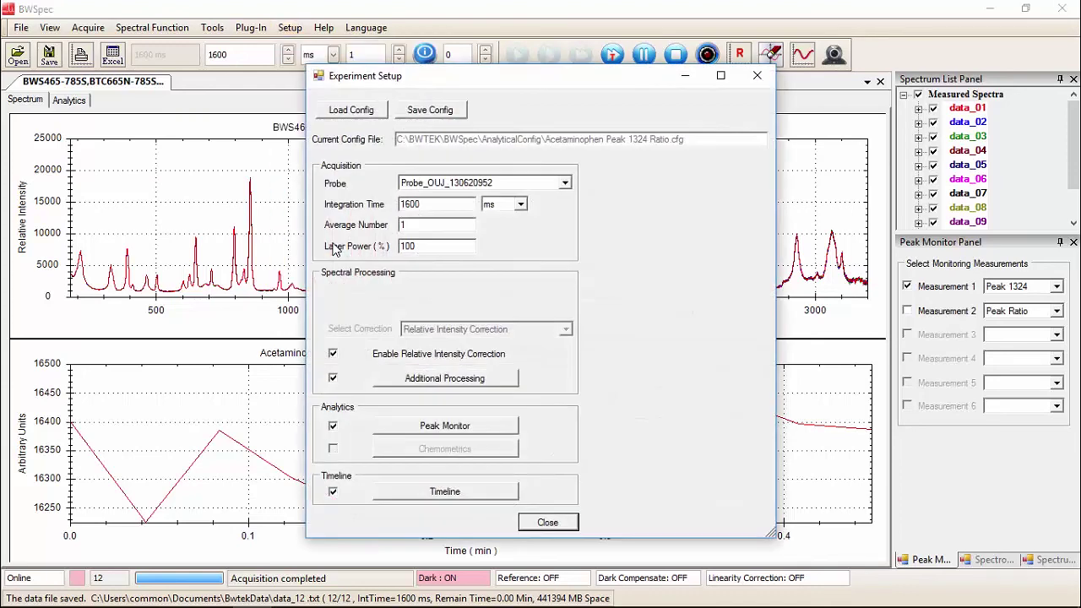
{"action": "left_click", "coordinate": [333, 355]}
{"action": "left_click", "coordinate": [333, 379]}
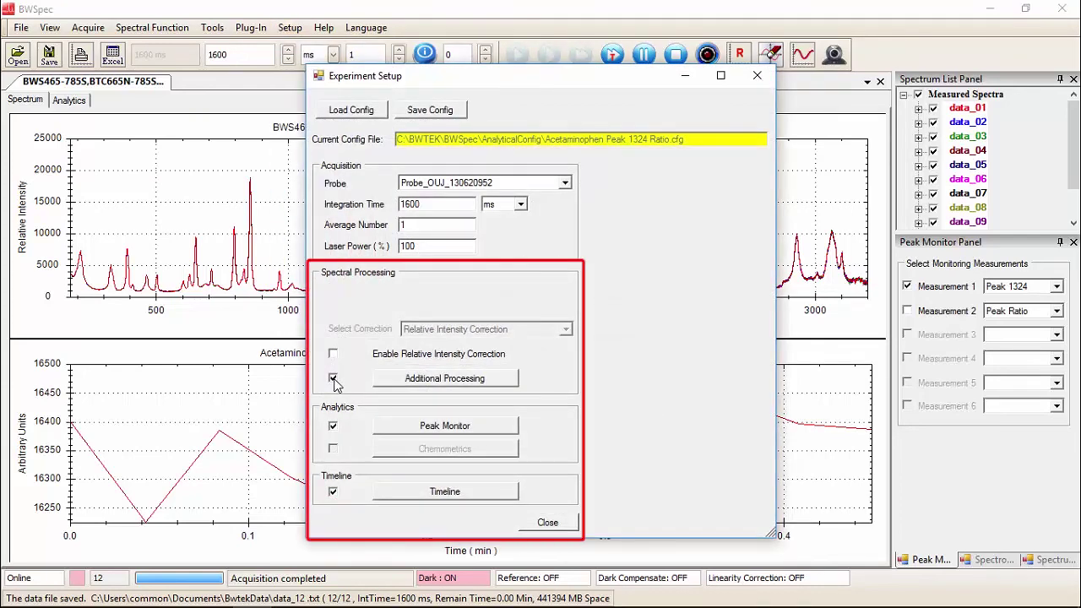
{"action": "left_click", "coordinate": [332, 427]}
Save the experiment configuration as default in the AnalyticalConfig folder and close the experiment setup.
{"action": "left_click", "coordinate": [426, 111]}
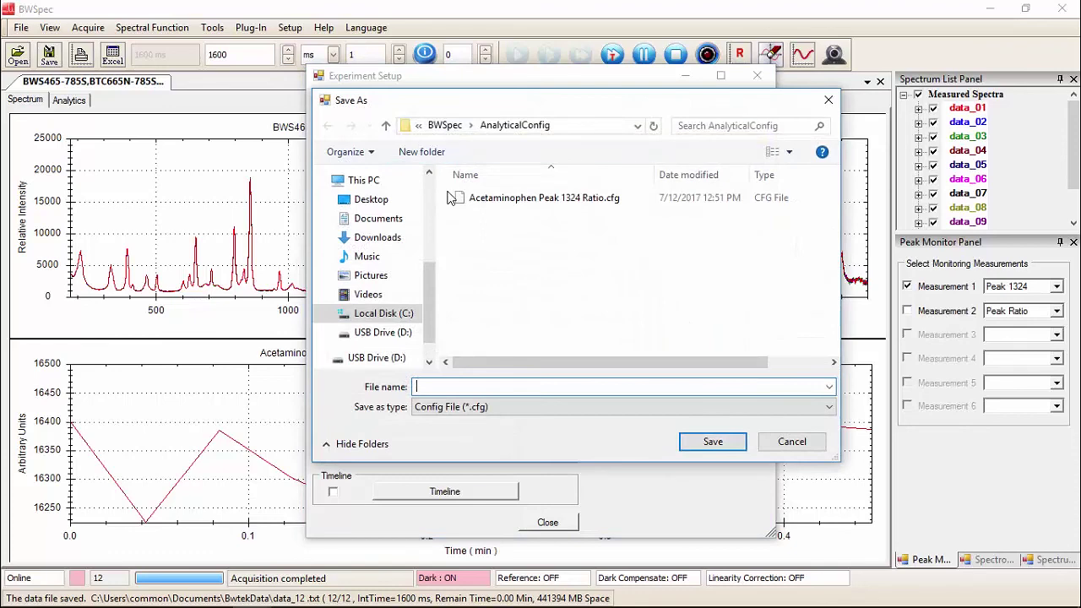
{"action": "type", "text": "default"}
{"action": "key", "text": "Return"}
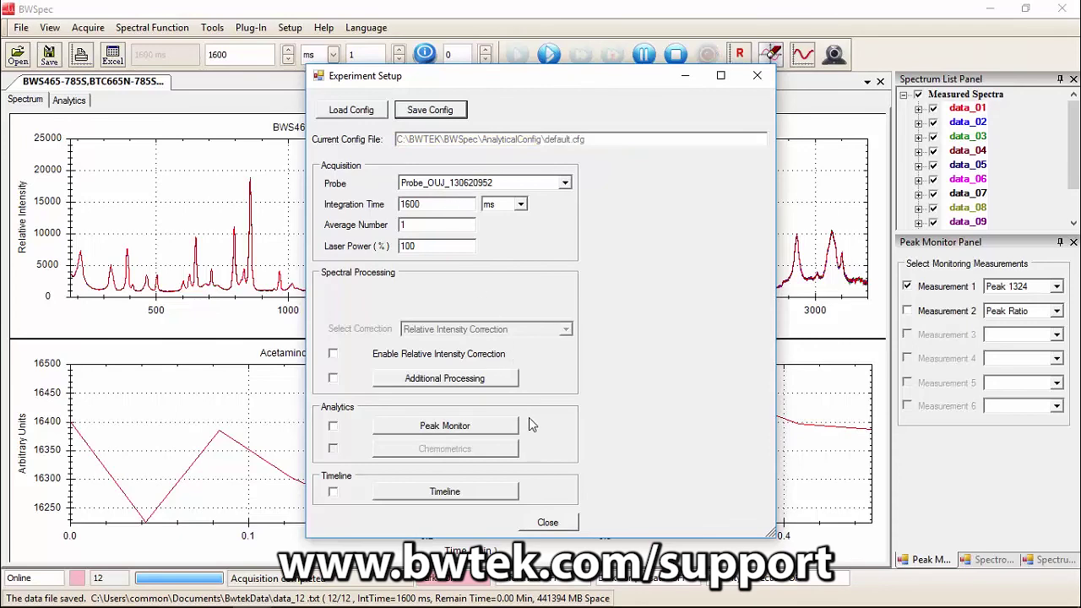
{"action": "left_click", "coordinate": [544, 523]}
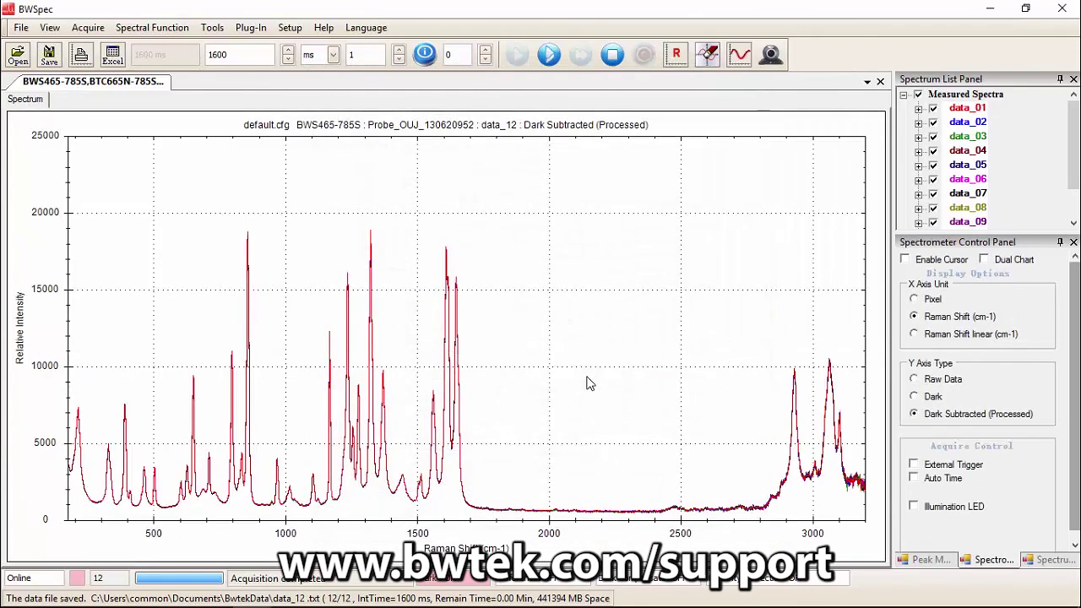